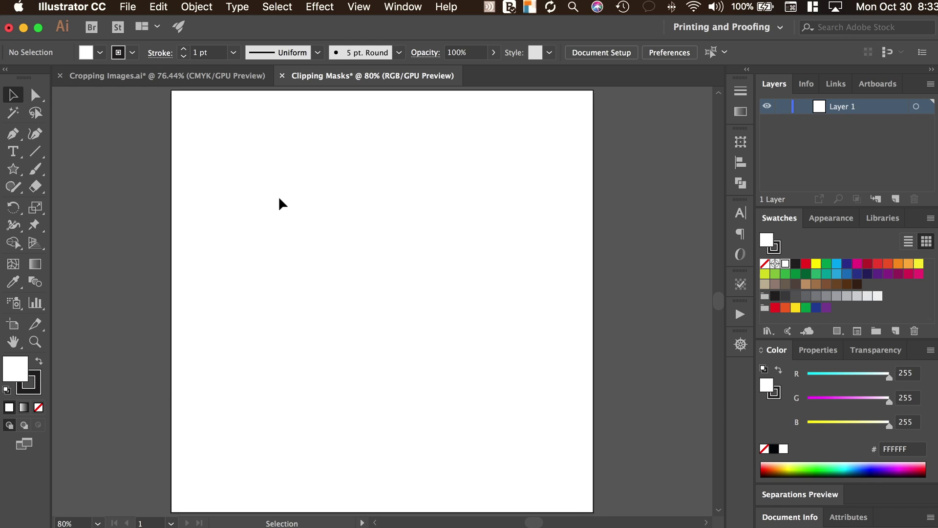
Add a second layer and rename Layer 1 to 'image' and Layer 2 to 'penTool'
scroll(279, 204, left, 3)
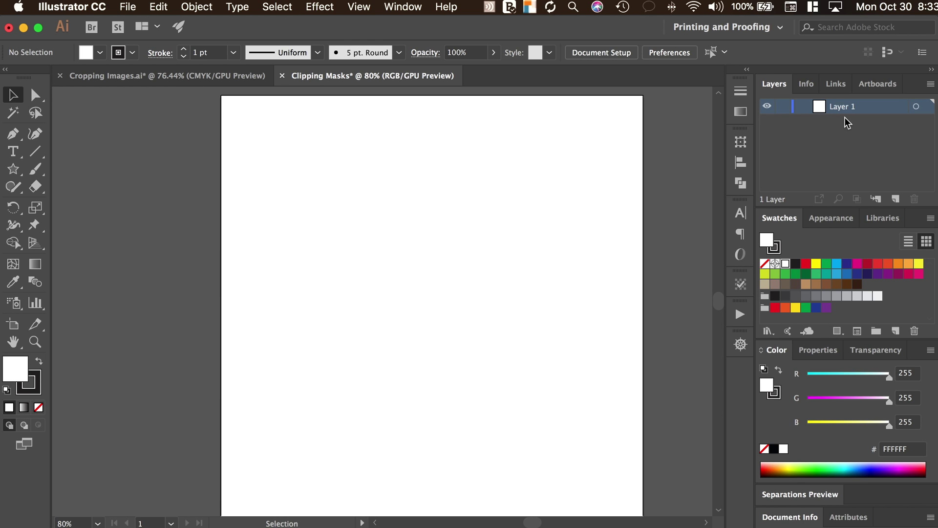
click(895, 198)
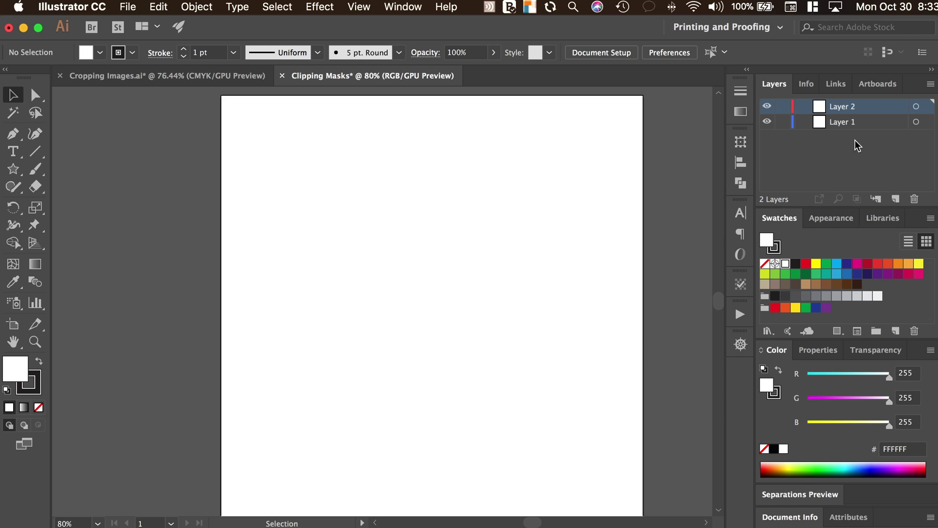
double_click(841, 122)
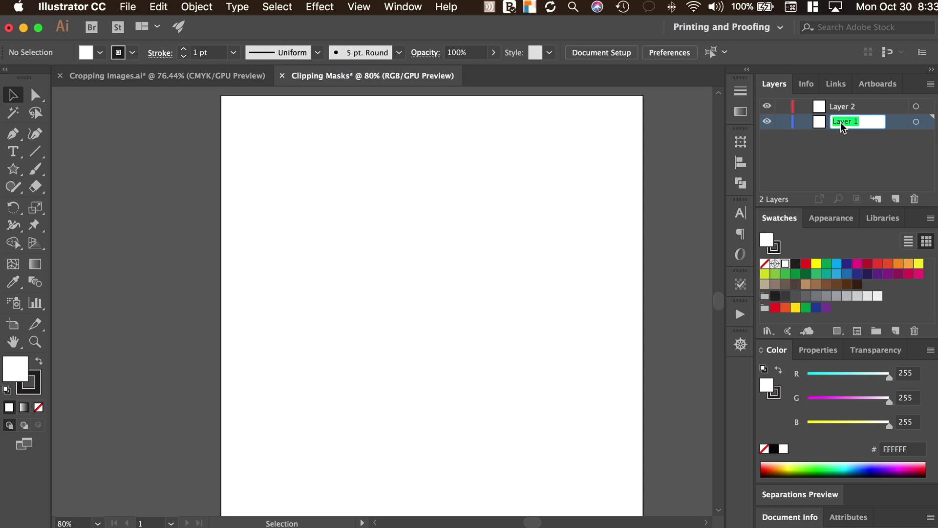
text(image)
double_click(847, 106)
text(p)
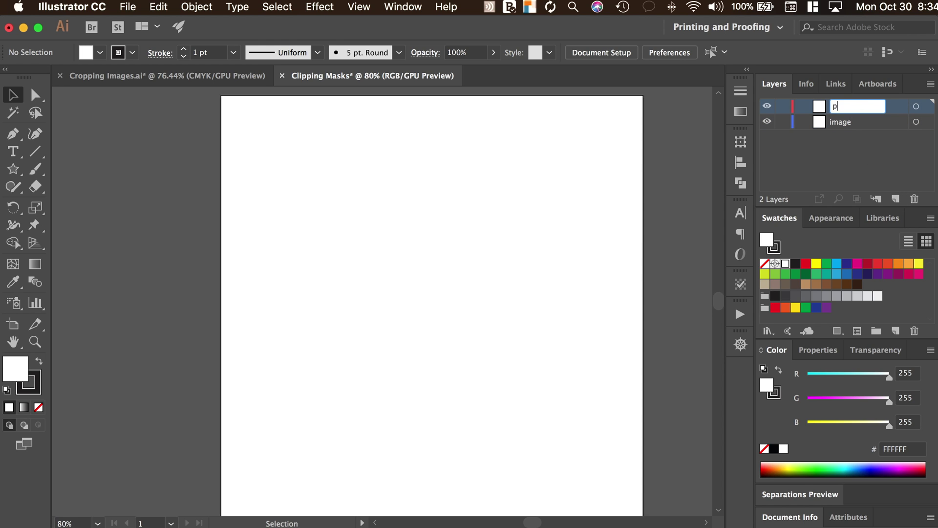
text(enTool)
key(Return)
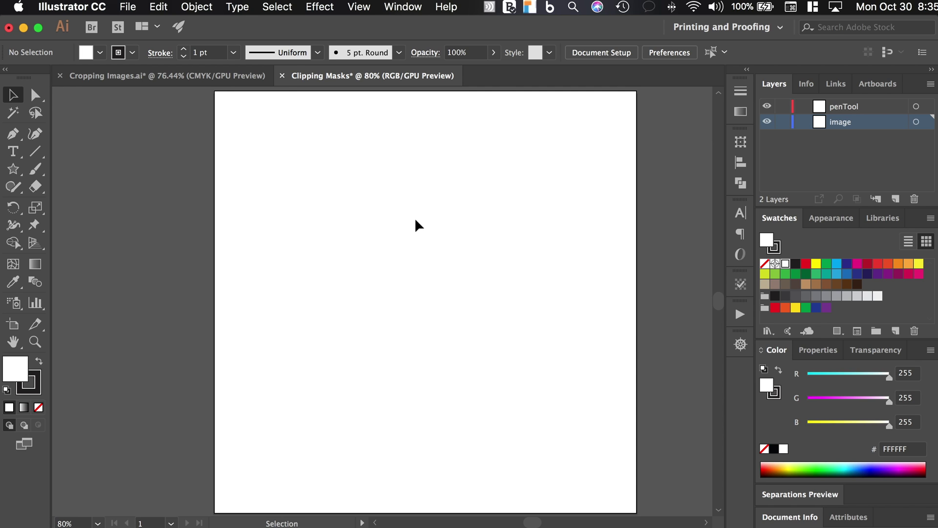
Place the photo DaddyAndBryce.jpg onto the artboard
click(128, 7)
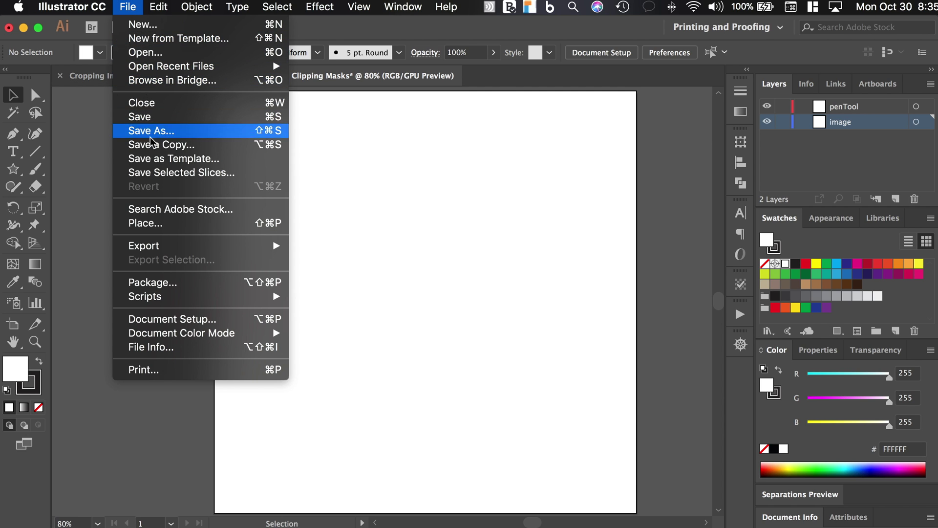
click(148, 224)
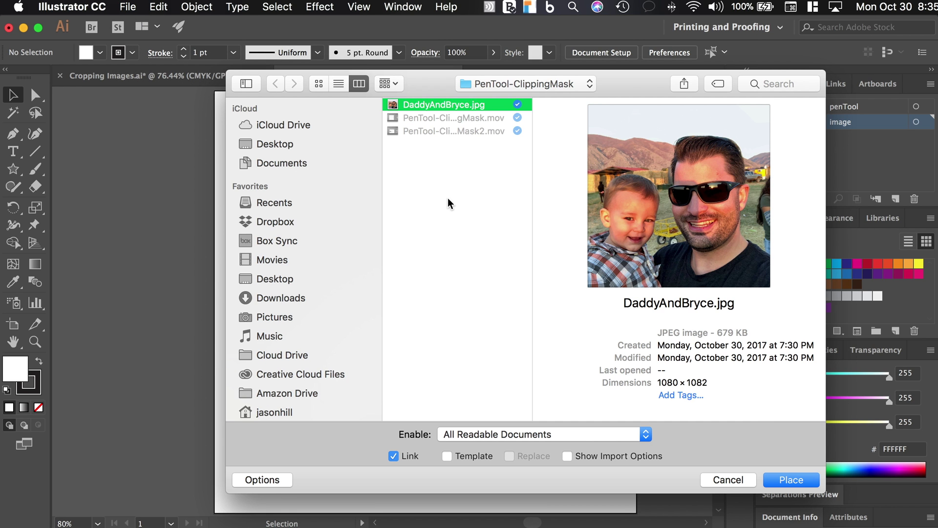
click(787, 478)
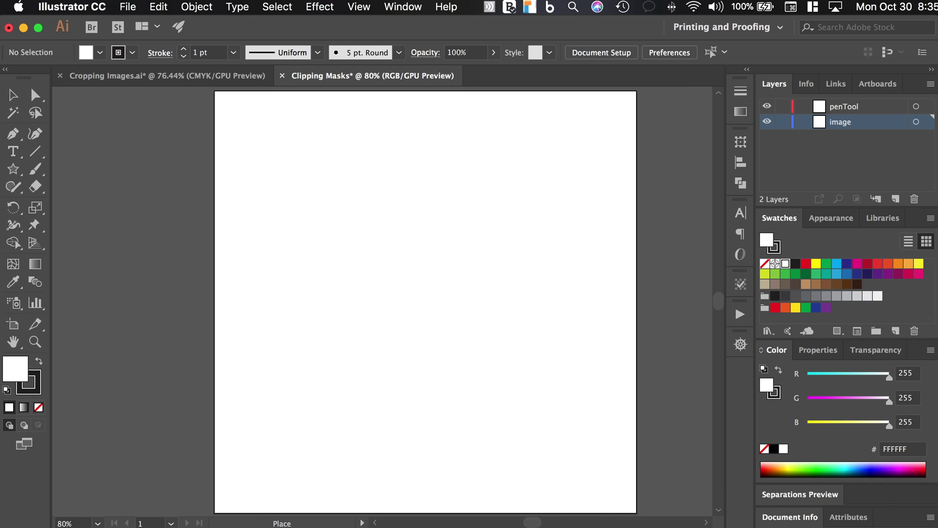
click(230, 137)
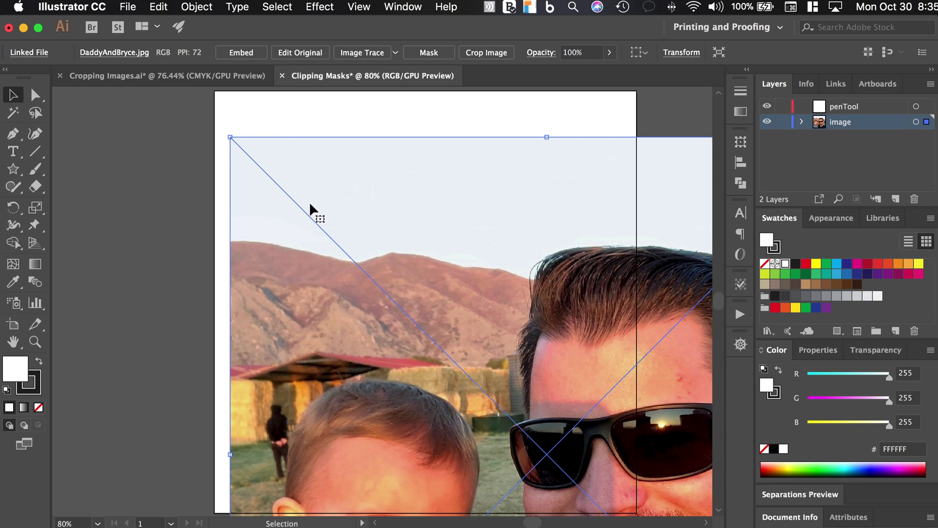
Scale and move the placed photo so it fills the whole artboard
drag(230, 137, 418, 324)
drag(488, 361, 333, 157)
drag(470, 343, 627, 480)
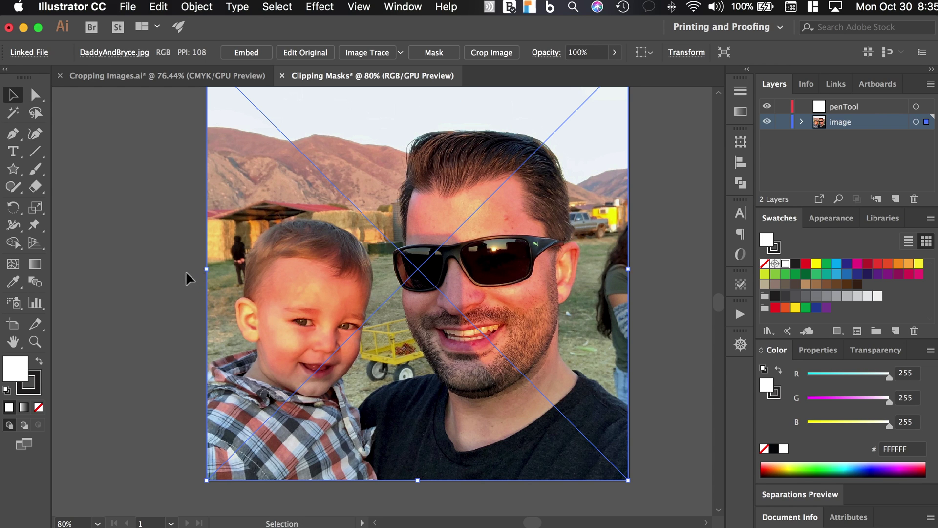
click(186, 271)
click(228, 215)
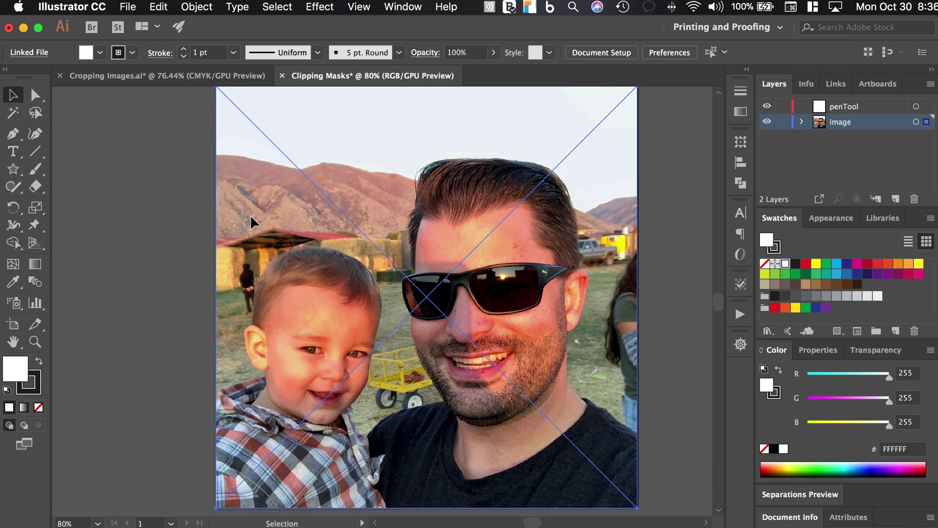
click(201, 7)
click(203, 182)
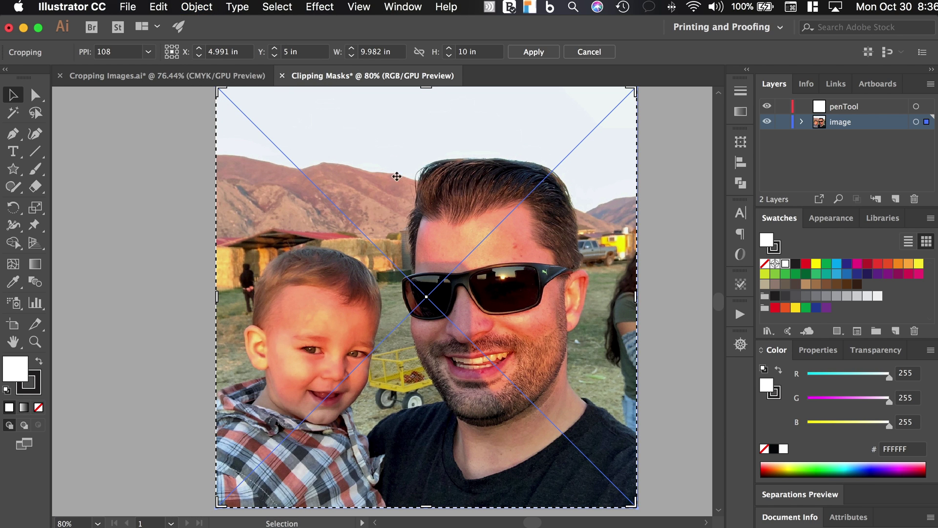
drag(427, 88, 426, 220)
drag(637, 362, 392, 374)
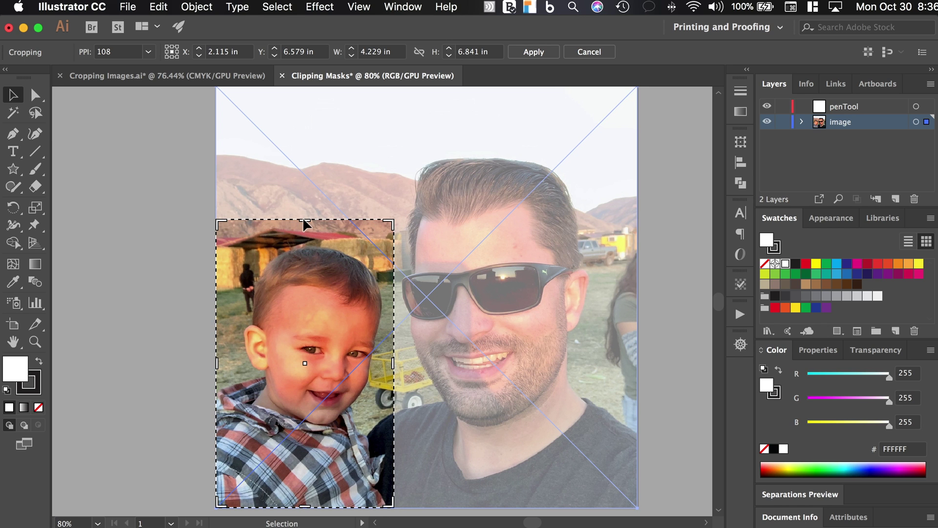
drag(305, 222, 305, 237)
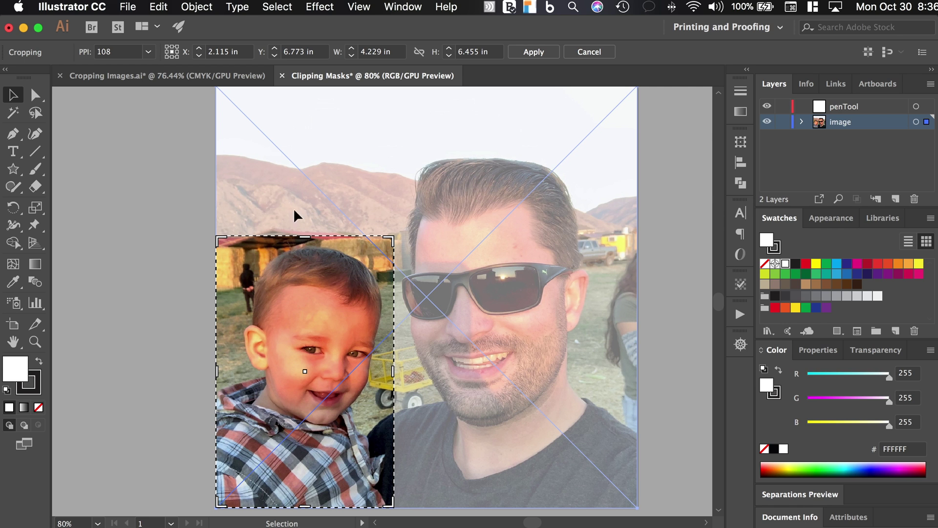
click(590, 52)
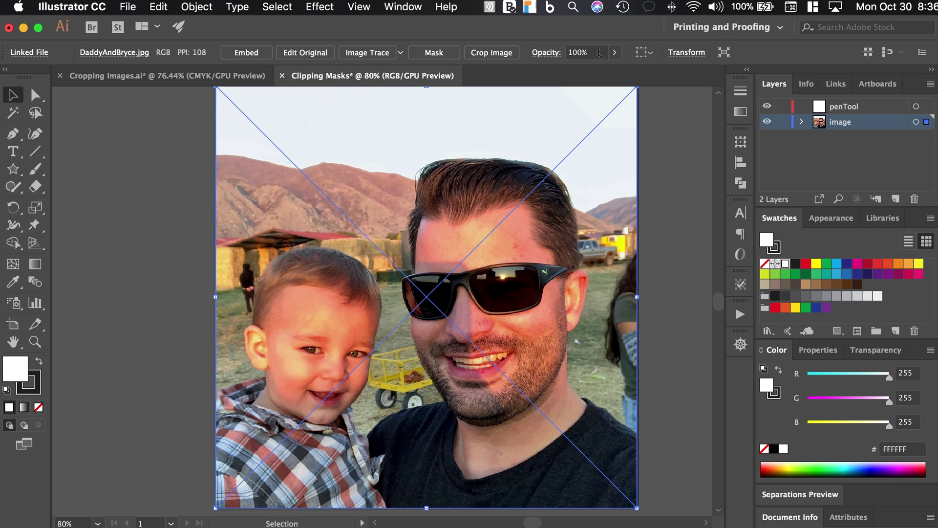
Lock the image layer and make penTool the active layer
click(783, 122)
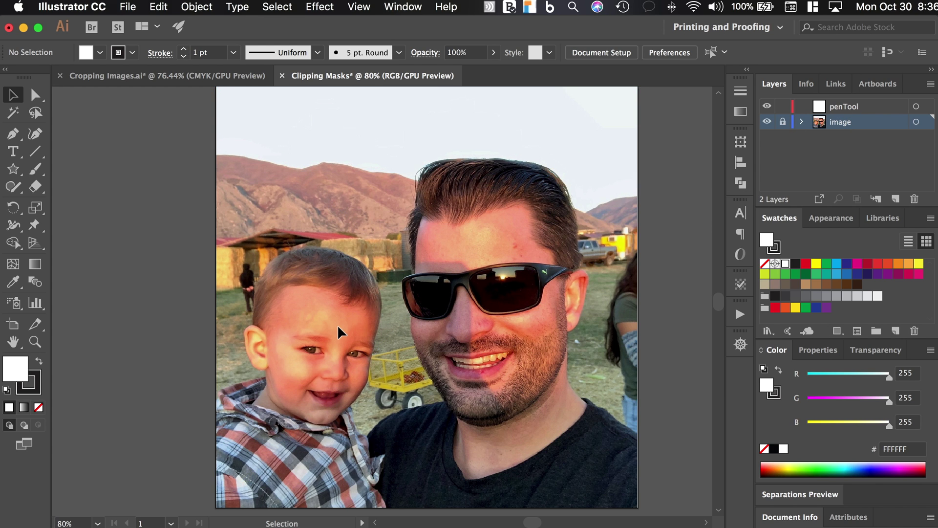
click(853, 106)
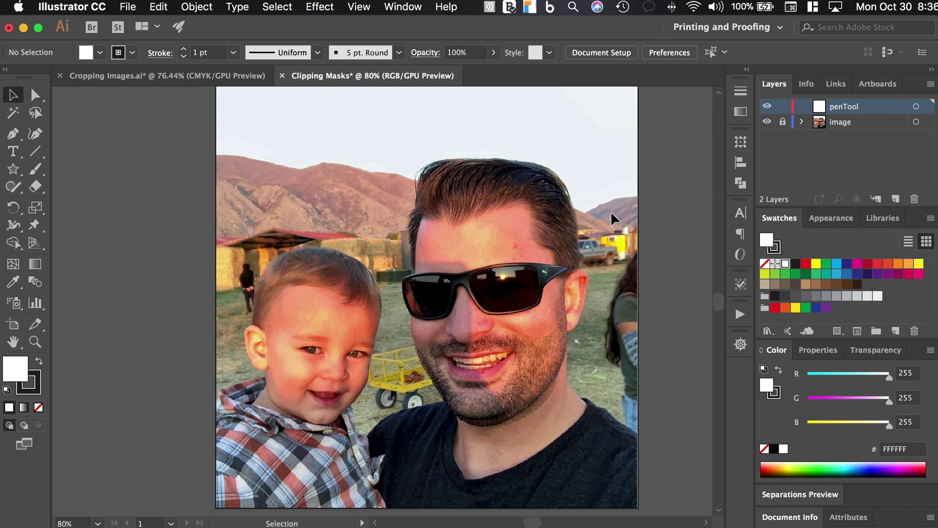
scroll(594, 230, down, 1)
scroll(345, 338, down, 3)
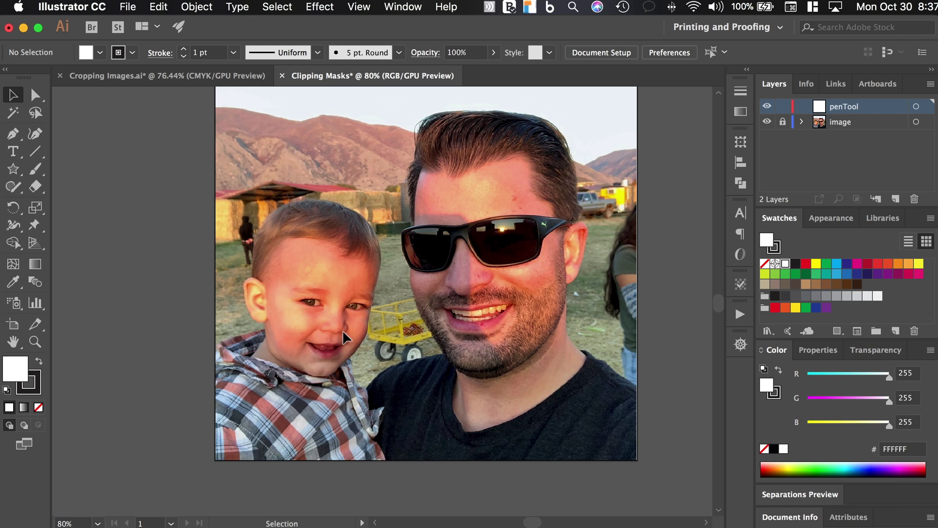
Select the Pen tool and zoom in on the boy
click(10, 139)
scroll(159, 244, up, 5)
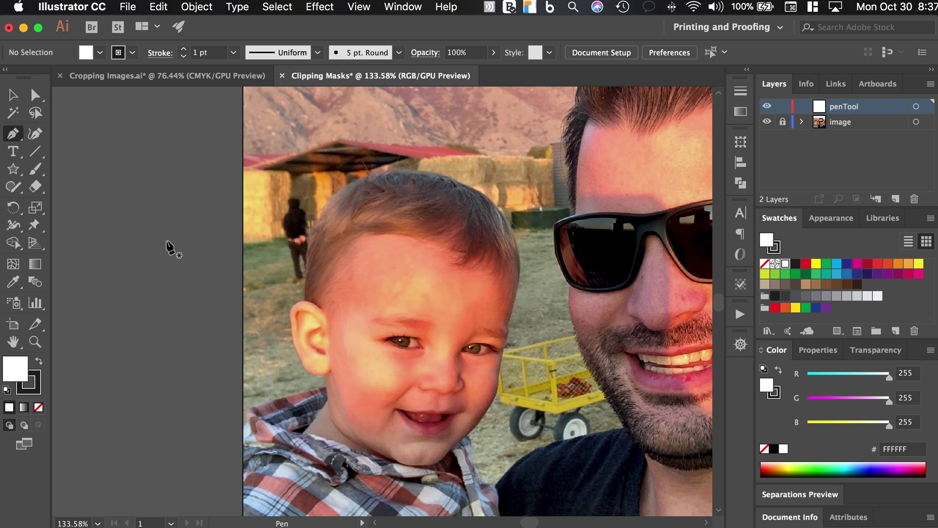
scroll(155, 223, up, 2)
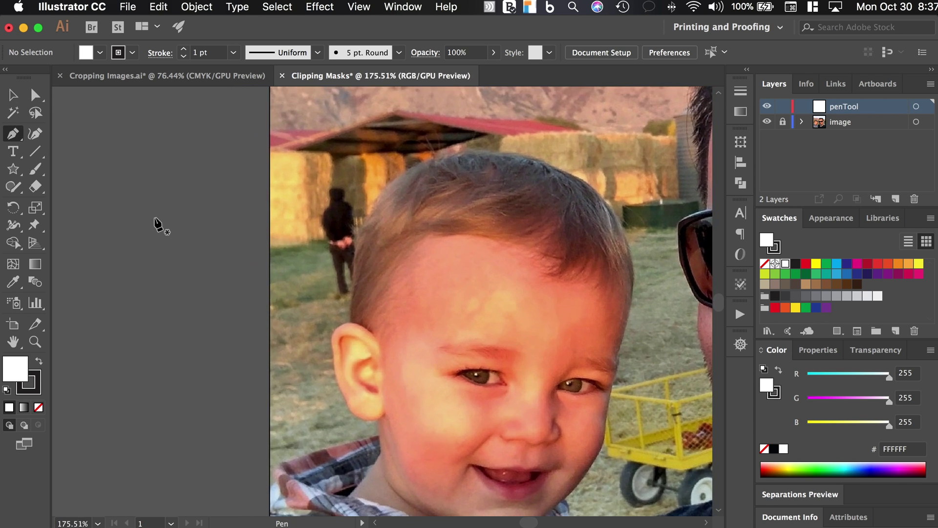
scroll(155, 224, down, 5)
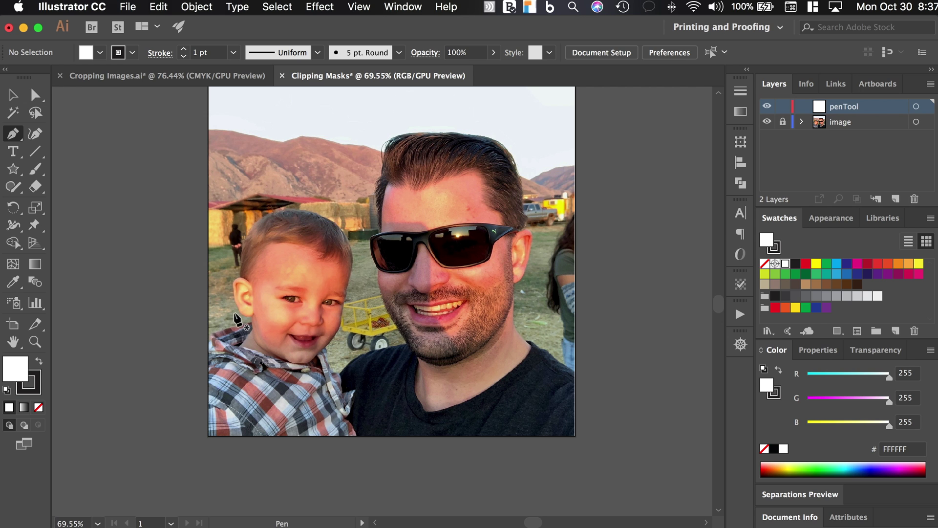
Start the pen path at the photo's left edge and along the boy's collar, undoing a stray anchor
drag(374, 252, 358, 252)
key(ctrl+z)
scroll(264, 251, up, 10)
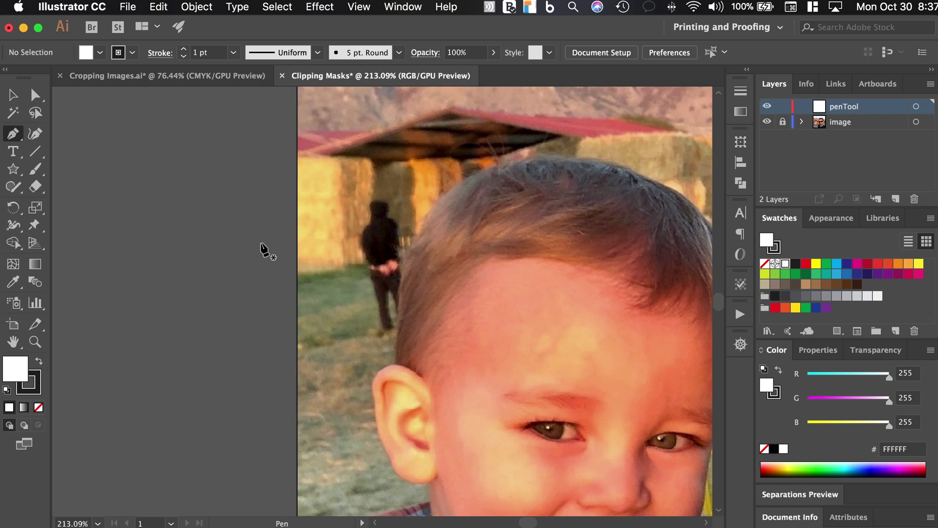
scroll(264, 250, down, 3)
scroll(263, 250, up, 3)
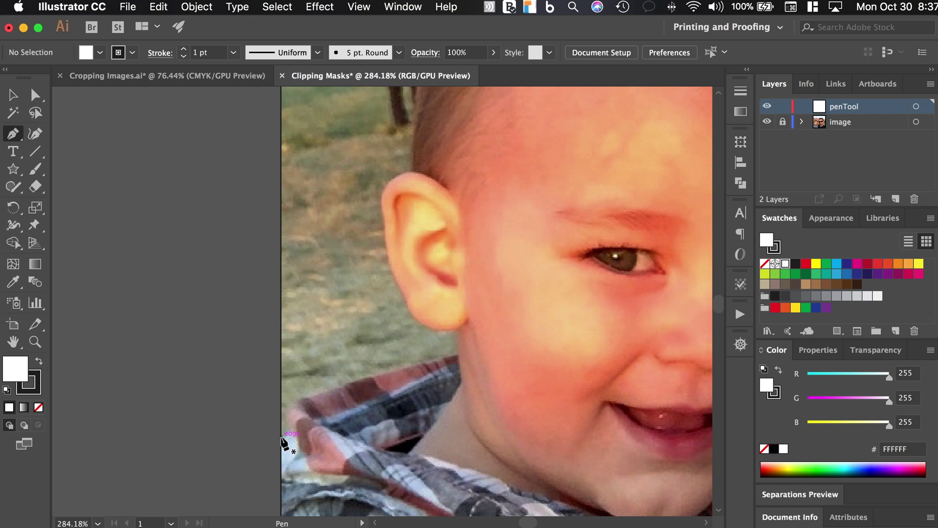
drag(282, 436, 302, 403)
drag(297, 399, 638, 388)
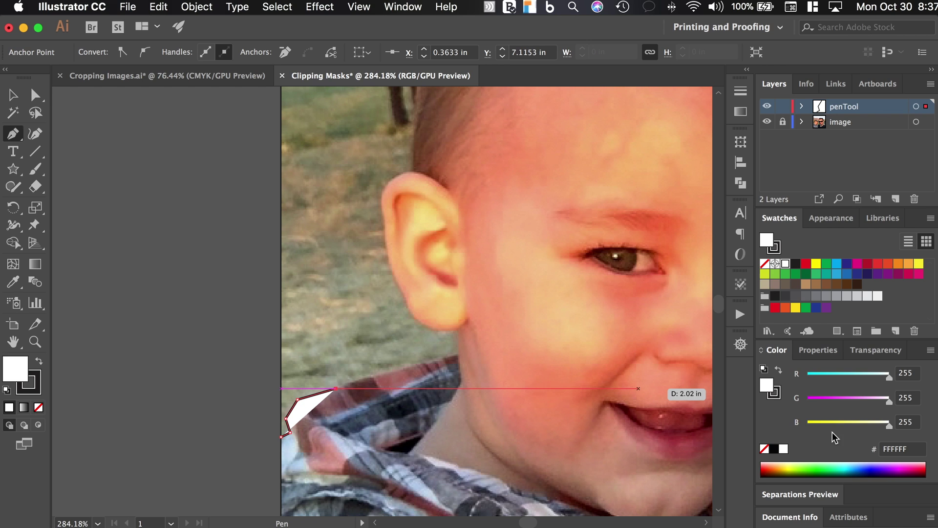
Set the path's fill and stroke both to None
click(764, 448)
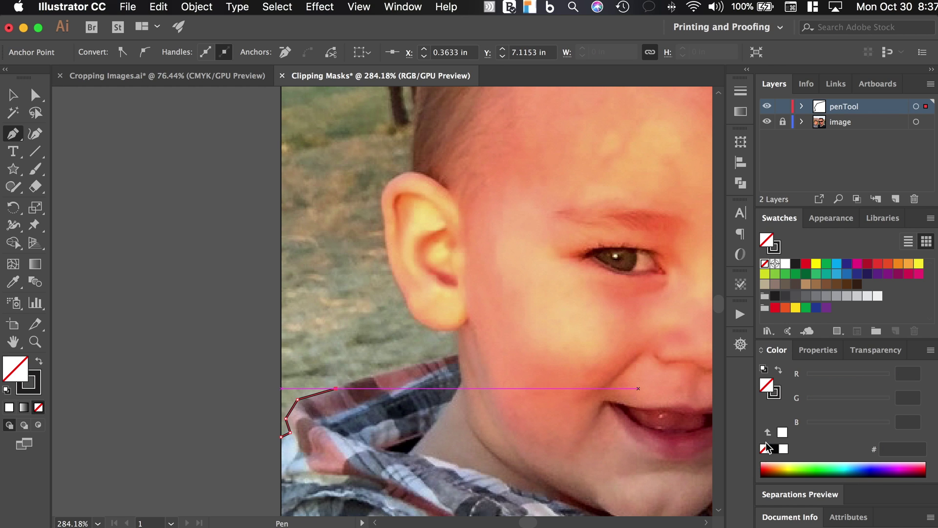
click(775, 396)
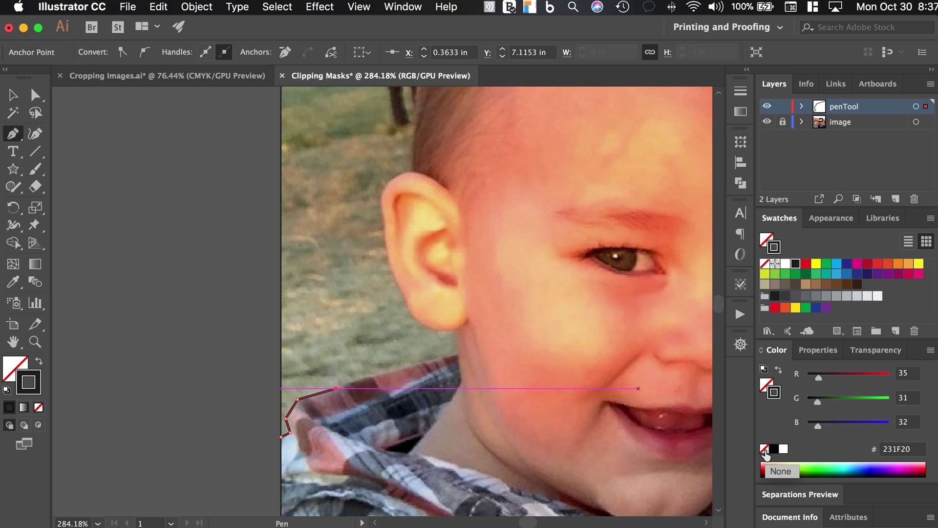
click(765, 450)
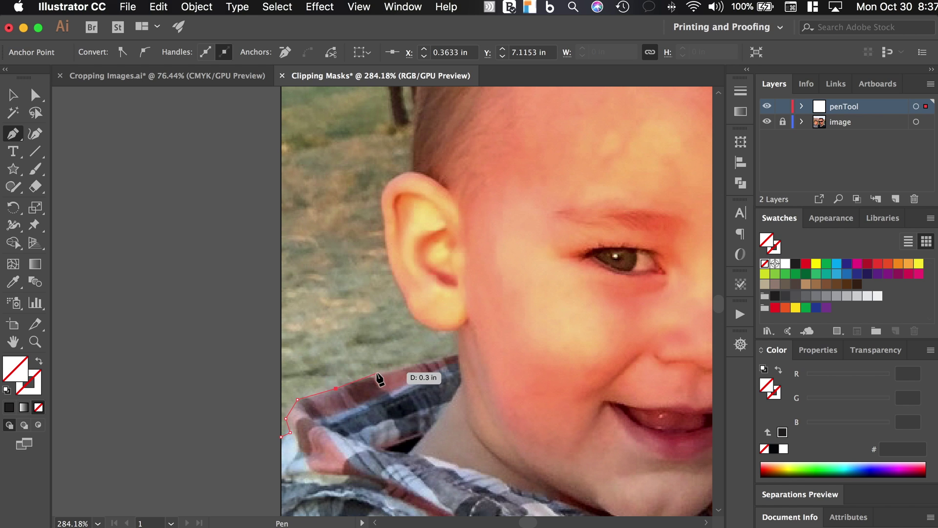
Trace anchors from the neck around the ear lobe and up the back of the ear
click(457, 355)
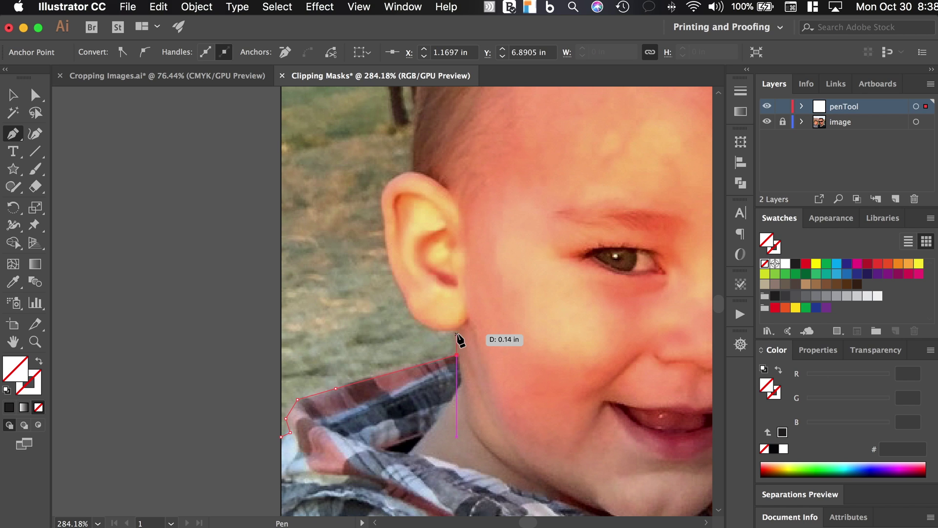
click(457, 331)
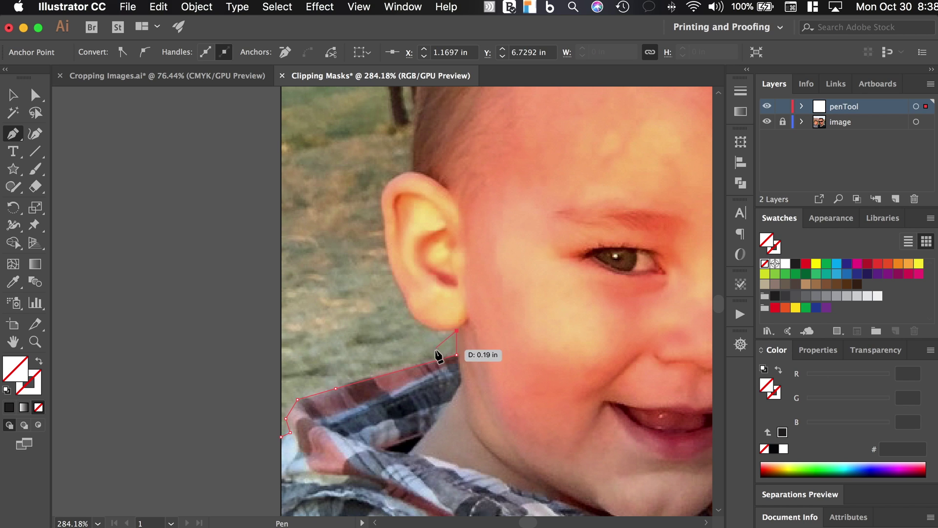
click(430, 331)
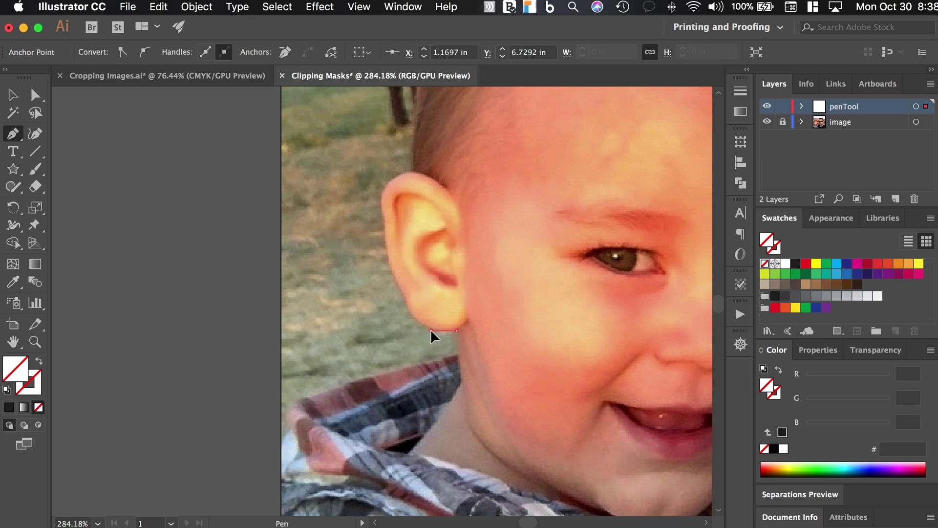
click(409, 313)
click(404, 295)
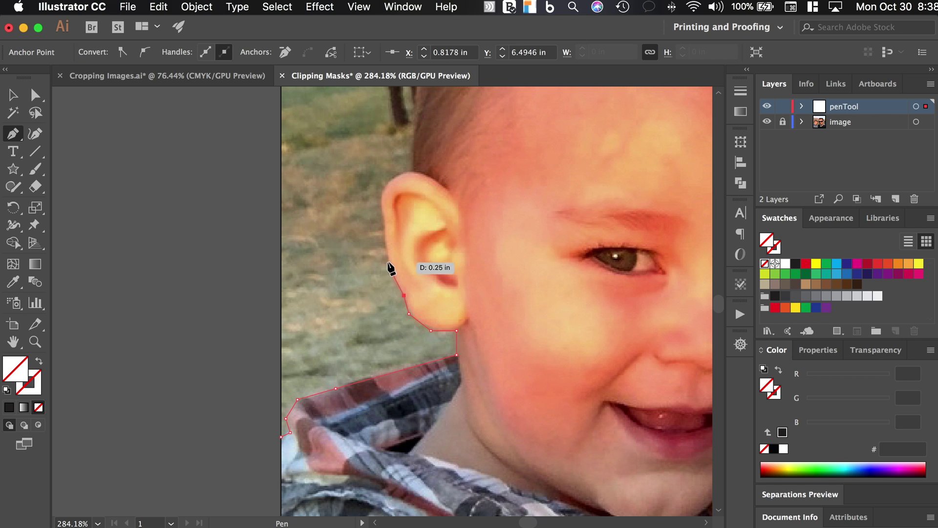
click(387, 262)
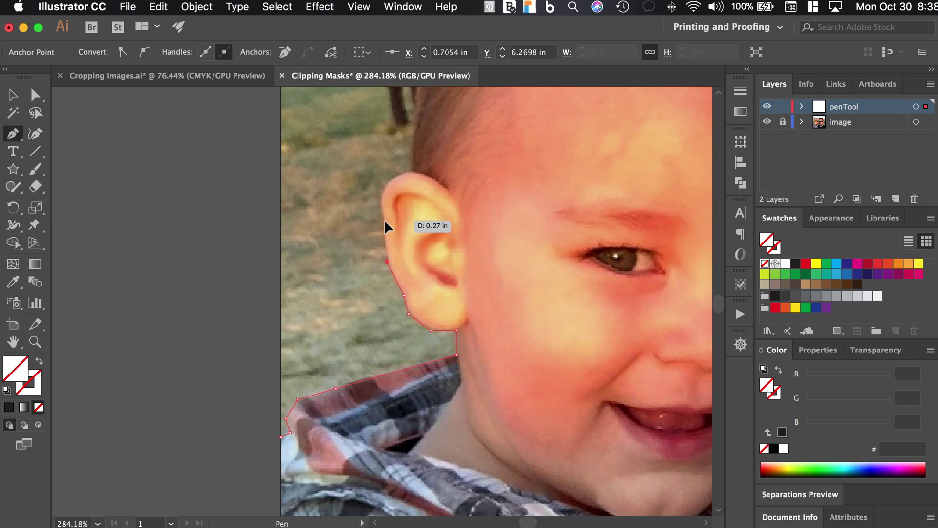
click(385, 220)
click(381, 197)
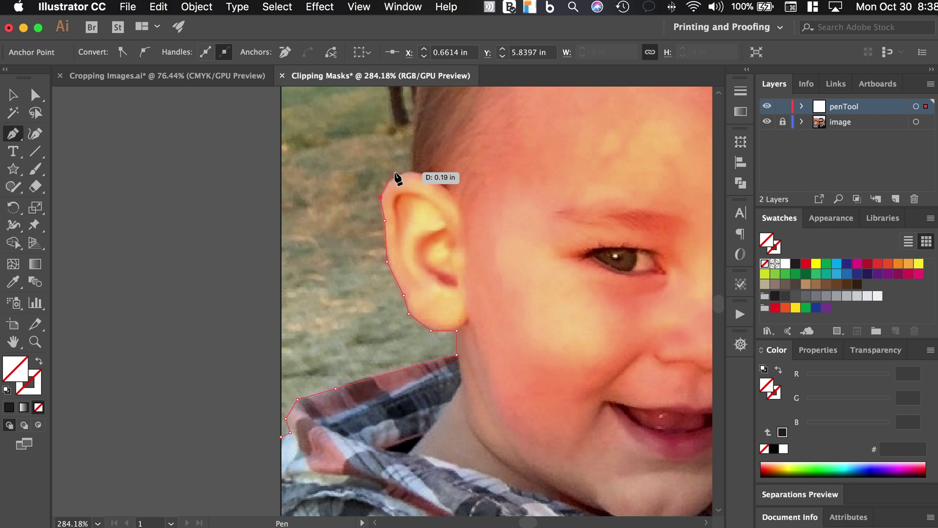
scroll(409, 171, right, 1)
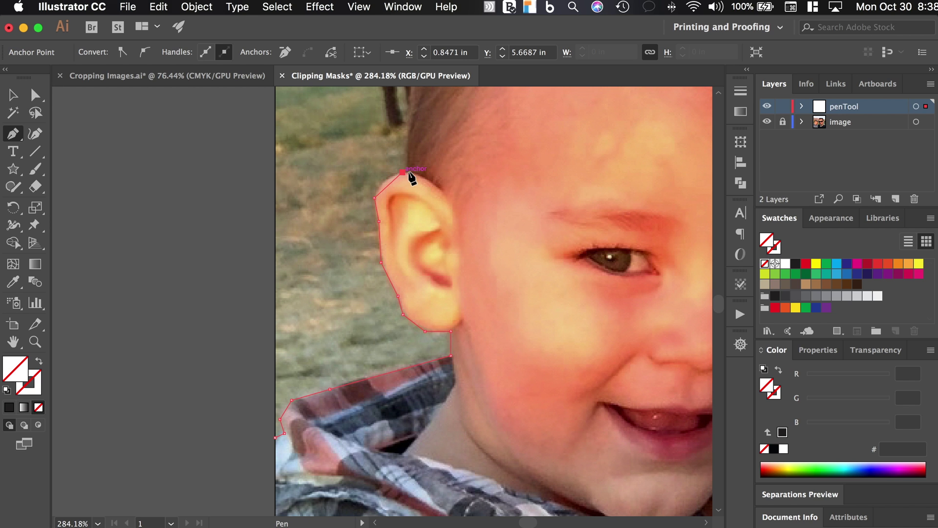
click(408, 172)
Continue the outline up the side of the head and across the top of the hair
scroll(402, 138, up, 5)
scroll(402, 138, right, 1)
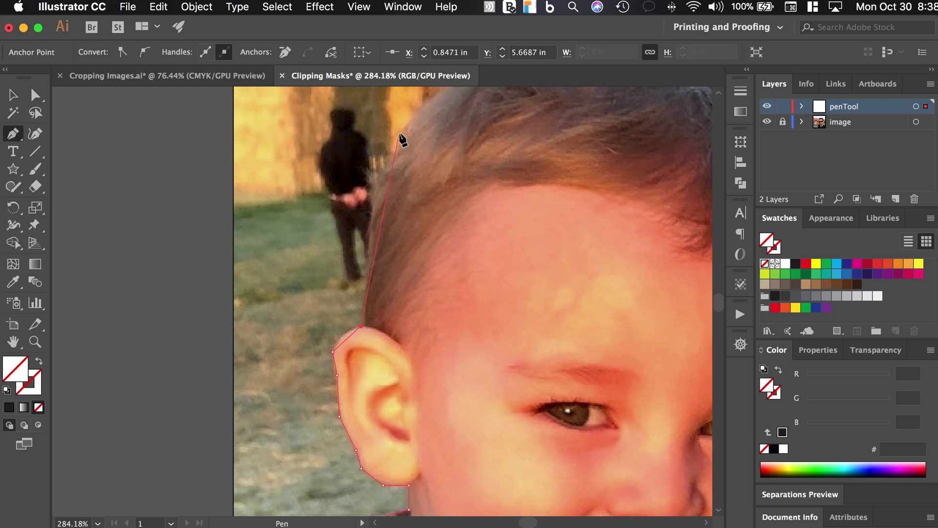
click(371, 255)
click(372, 198)
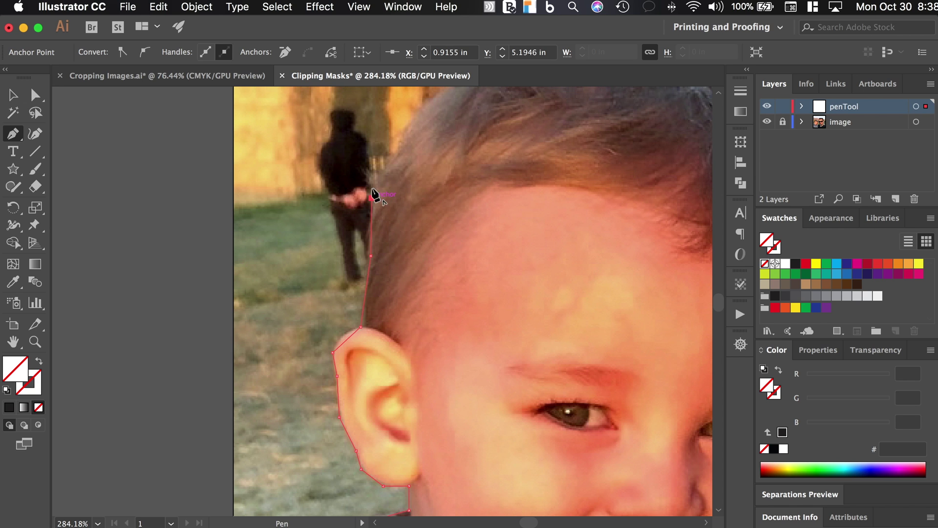
click(410, 126)
scroll(412, 130, up, 6)
scroll(412, 130, right, 3)
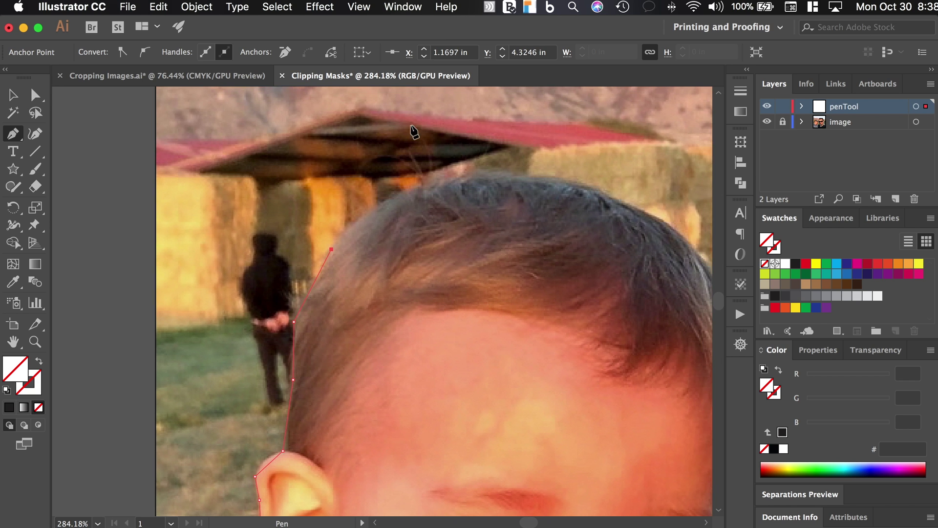
click(382, 204)
click(455, 177)
scroll(455, 178, right, 3)
click(511, 175)
click(577, 188)
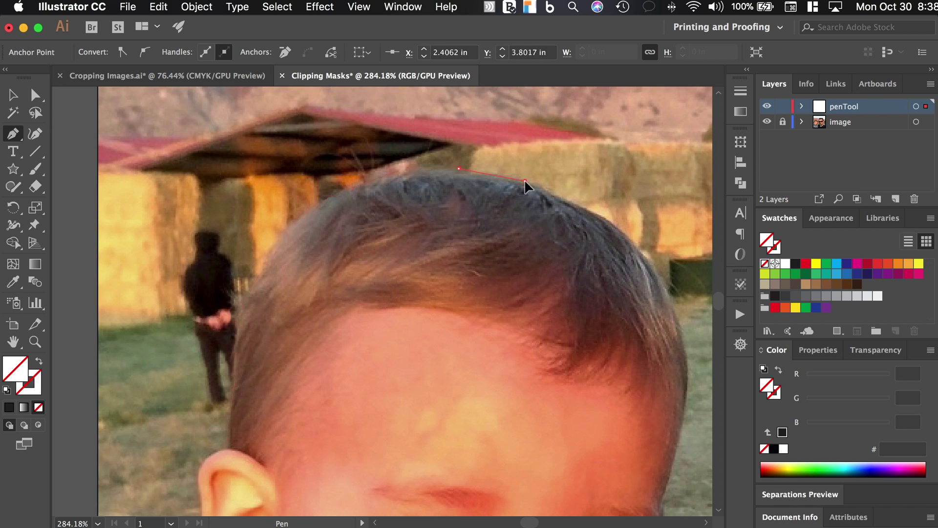
click(642, 217)
scroll(593, 215, down, 3)
scroll(593, 215, right, 6)
click(689, 250)
Trace down the right side of the head, the cheek and along the jawline
click(547, 243)
click(566, 318)
scroll(562, 312, down, 5)
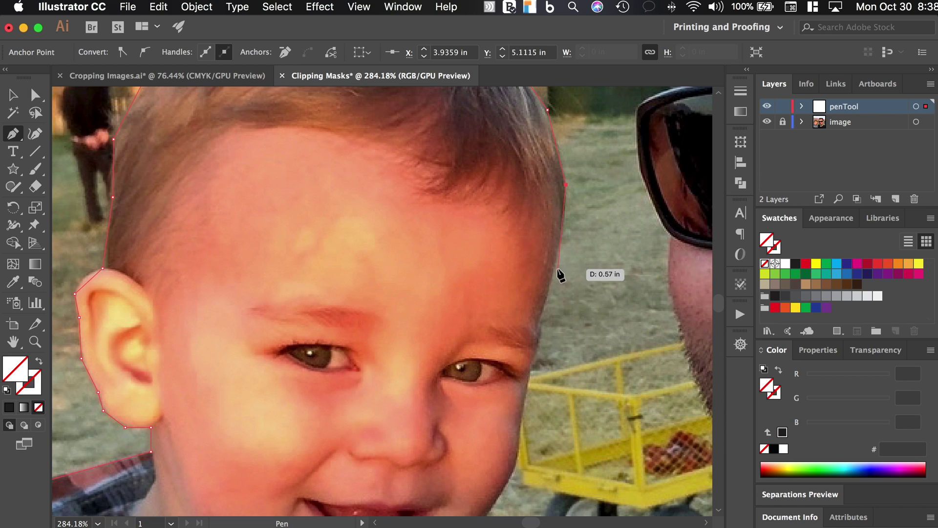
click(556, 265)
click(540, 322)
click(540, 336)
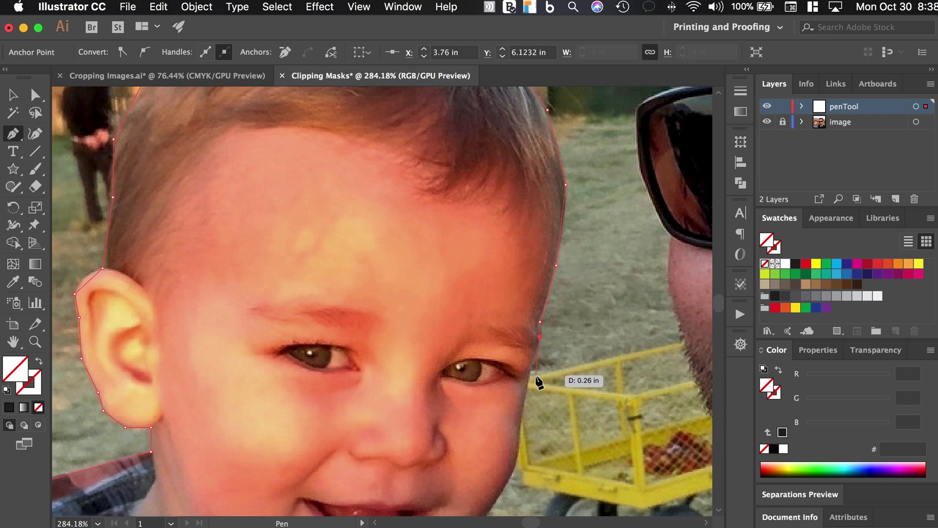
click(531, 368)
click(522, 428)
click(520, 453)
scroll(519, 454, down, 2)
click(504, 434)
scroll(493, 425, down, 2)
click(482, 421)
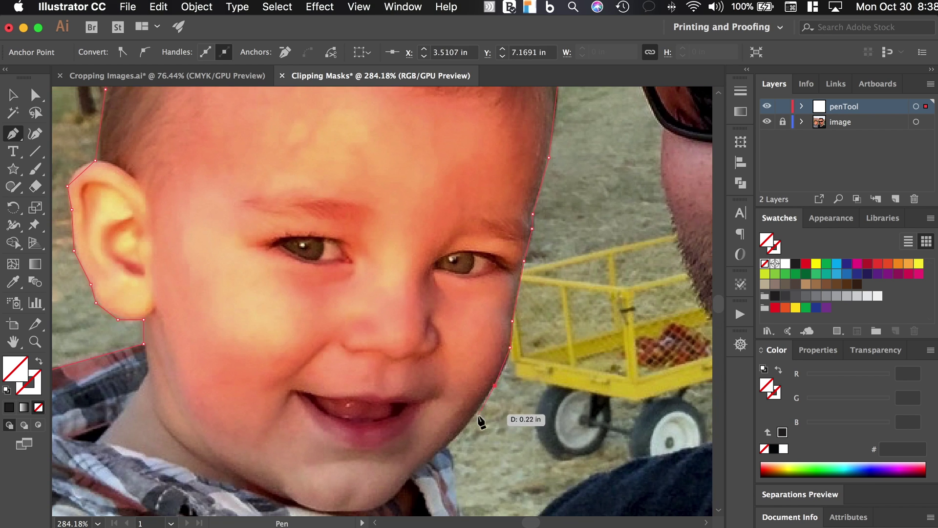
click(452, 447)
Continue down the neck, along the shirt collar and shirt edge to the artboard's bottom edge
scroll(452, 445, down, 5)
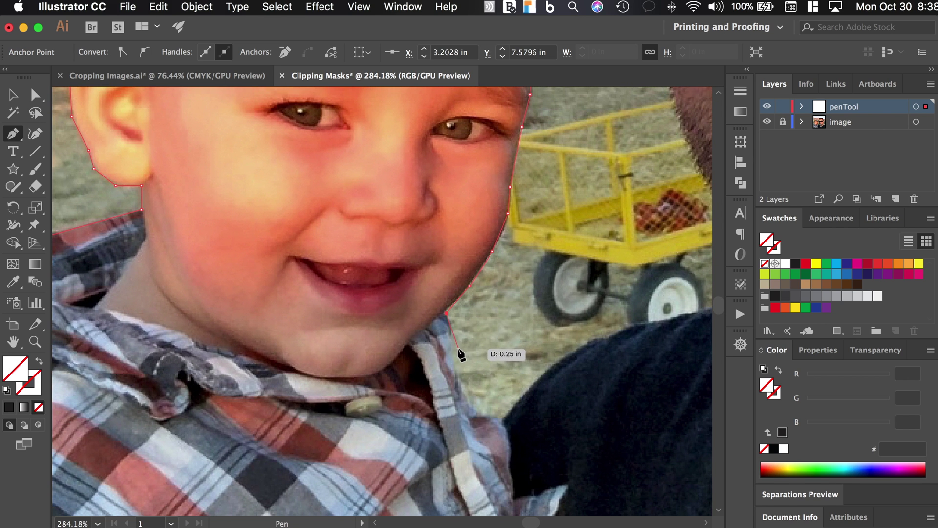
click(454, 332)
click(457, 363)
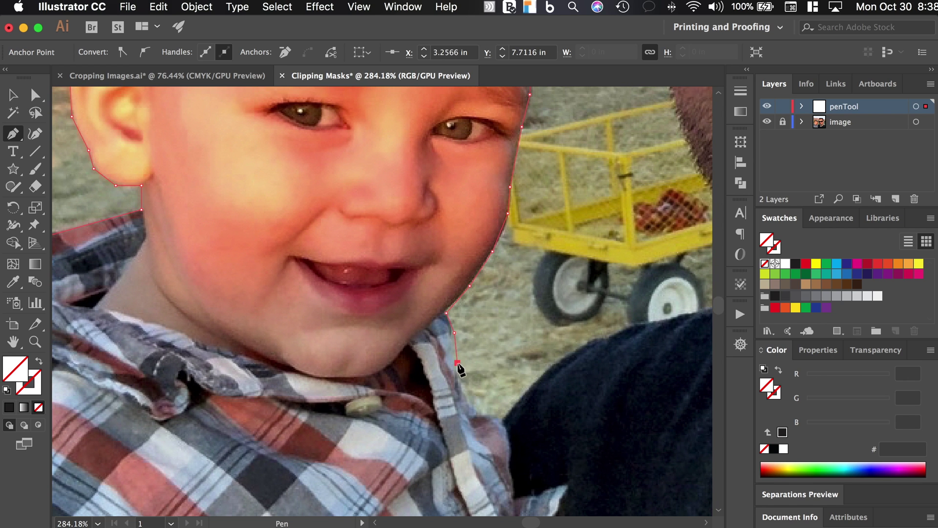
click(463, 385)
click(475, 407)
click(495, 416)
click(504, 426)
click(512, 461)
scroll(512, 462, down, 5)
click(521, 332)
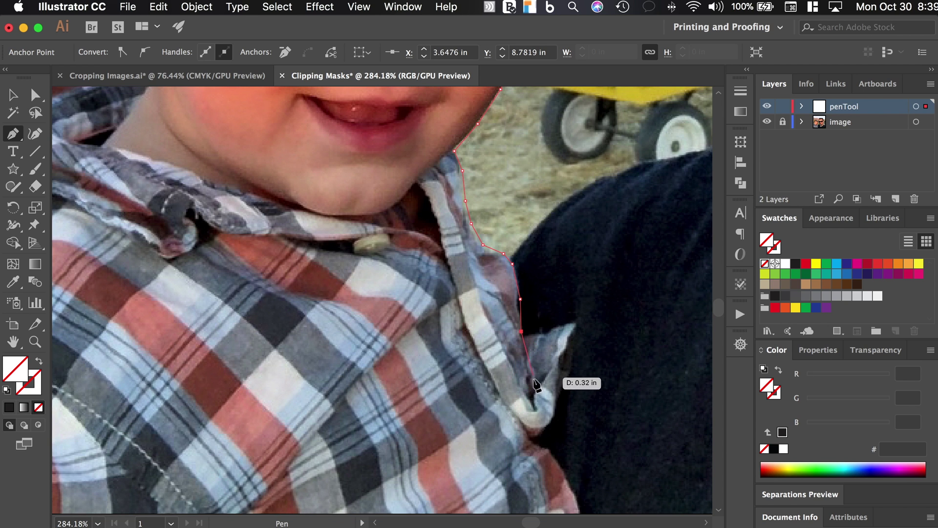
click(537, 435)
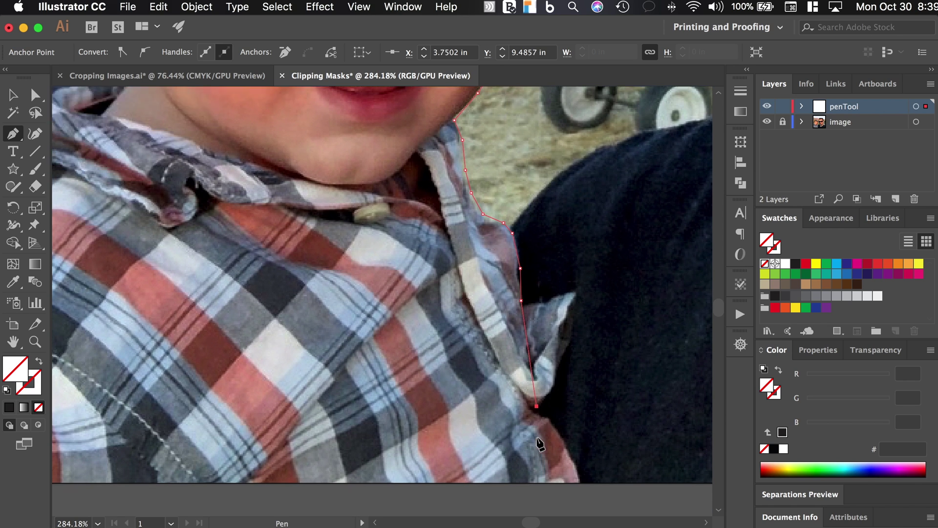
scroll(539, 443, down, 2)
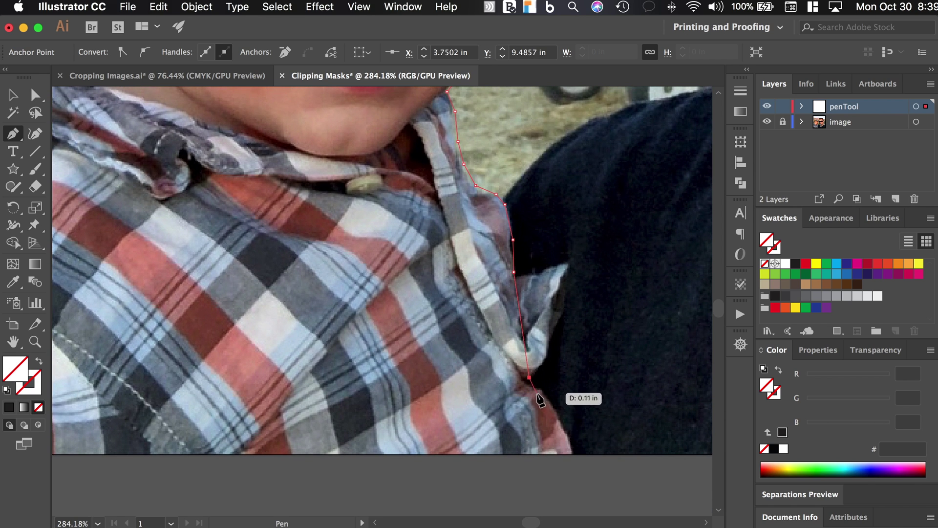
click(535, 394)
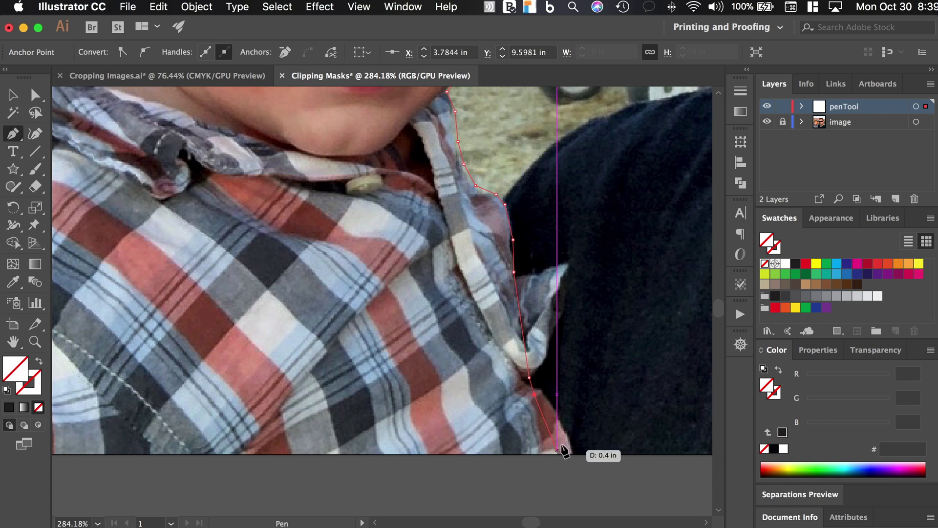
click(534, 454)
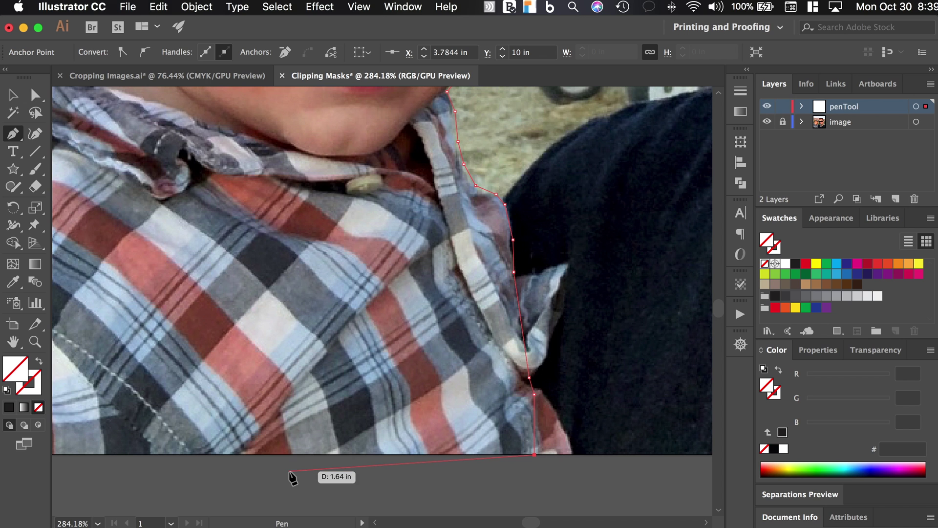
Add an anchor at the artboard's bottom-left corner and close the path at its start
scroll(225, 468, left, 5)
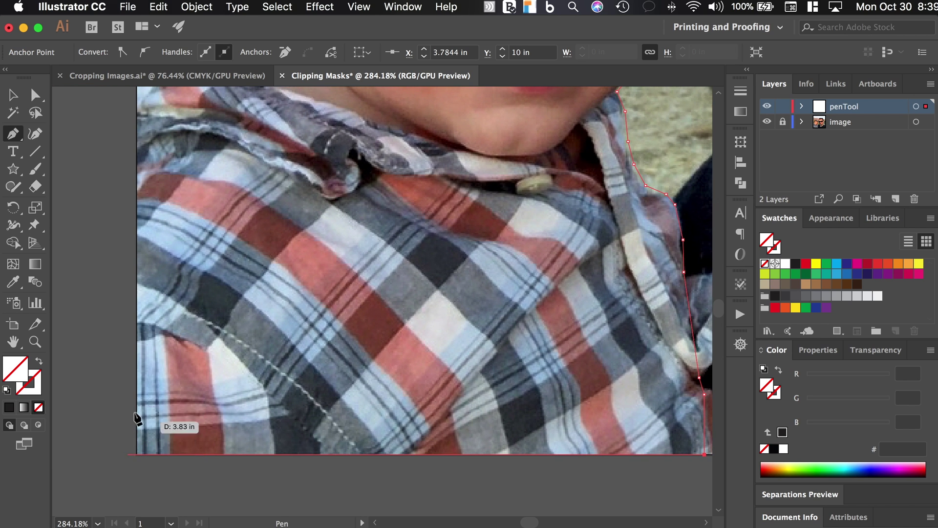
click(137, 454)
scroll(137, 454, up, 3)
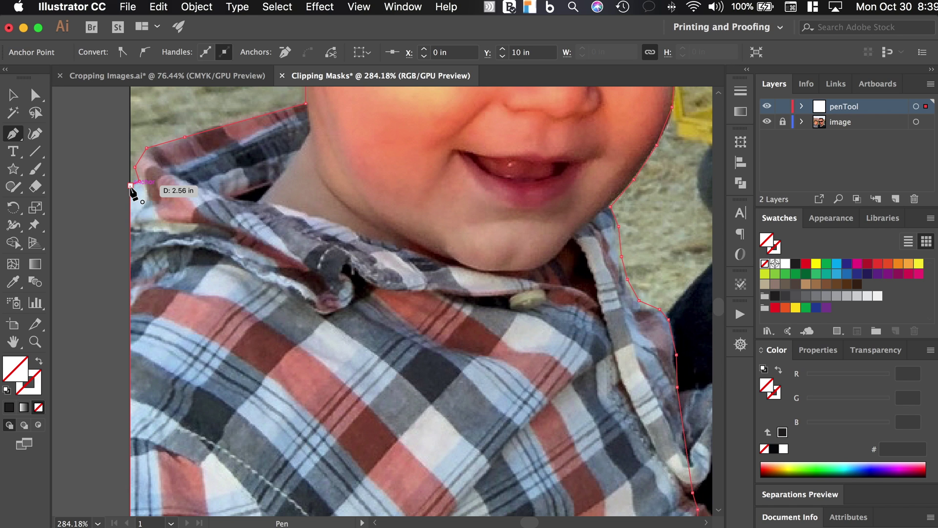
click(130, 186)
scroll(141, 205, up, 3)
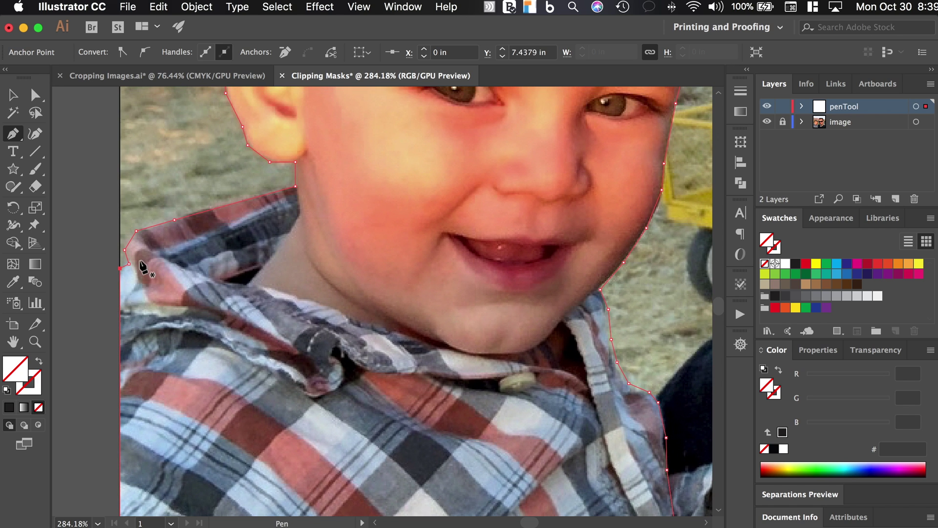
scroll(151, 230, up, 3)
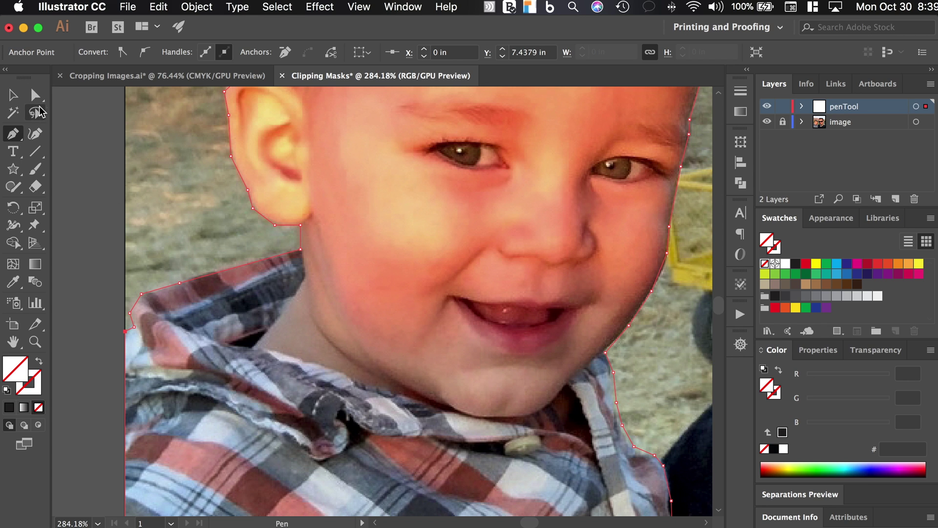
With Direct Selection, nudge the collar anchor up-right and convert it to a smooth point
click(35, 97)
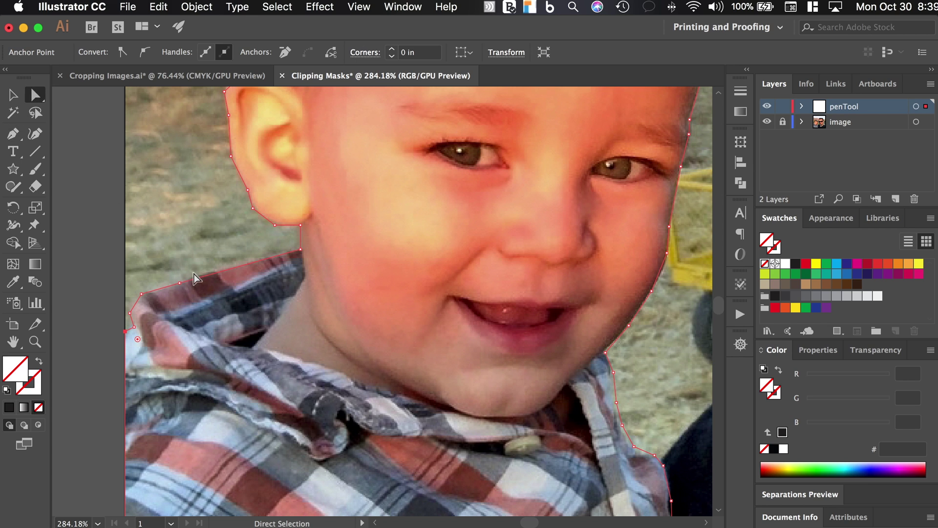
mouse_move(179, 283)
mouse_down()
mouse_move(184, 267)
mouse_move(196, 274)
mouse_move(186, 245)
mouse_move(195, 277)
mouse_up()
click(194, 278)
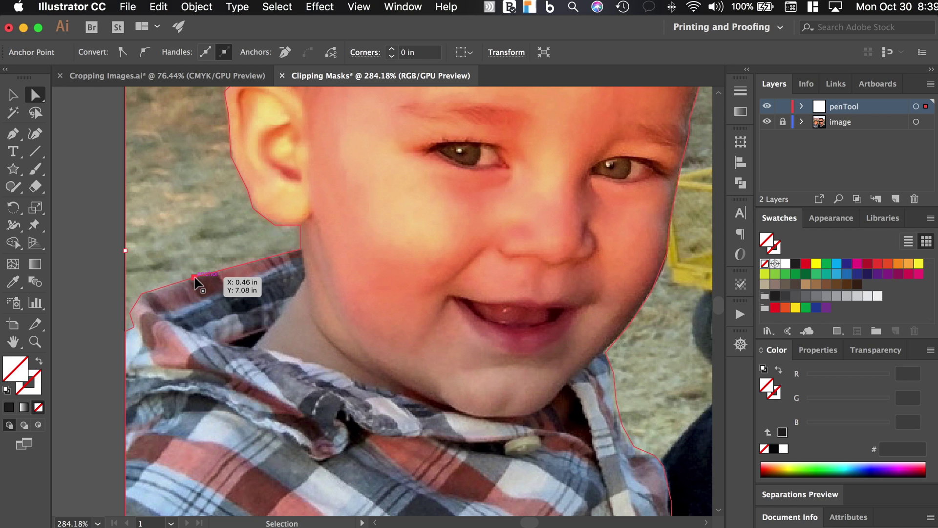
click(194, 278)
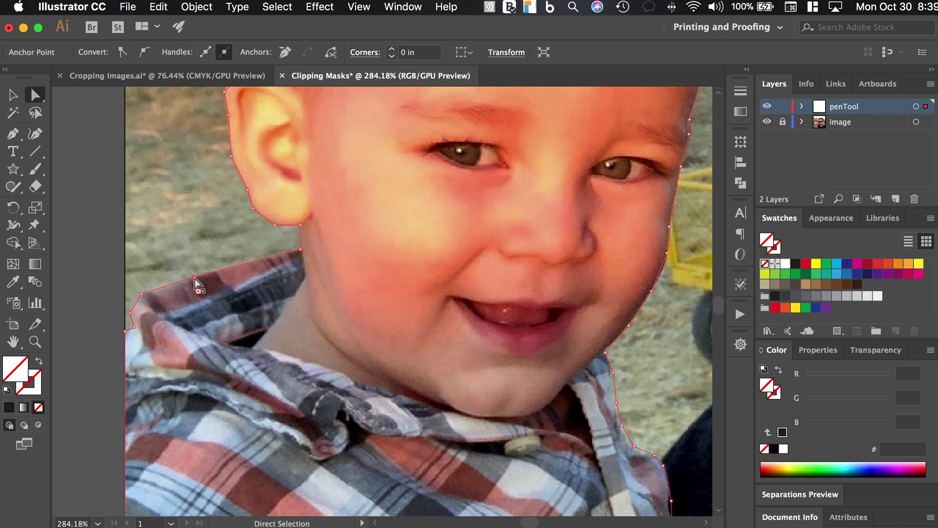
mouse_move(194, 277)
mouse_down()
mouse_move(211, 259)
mouse_move(201, 275)
mouse_up()
click(144, 52)
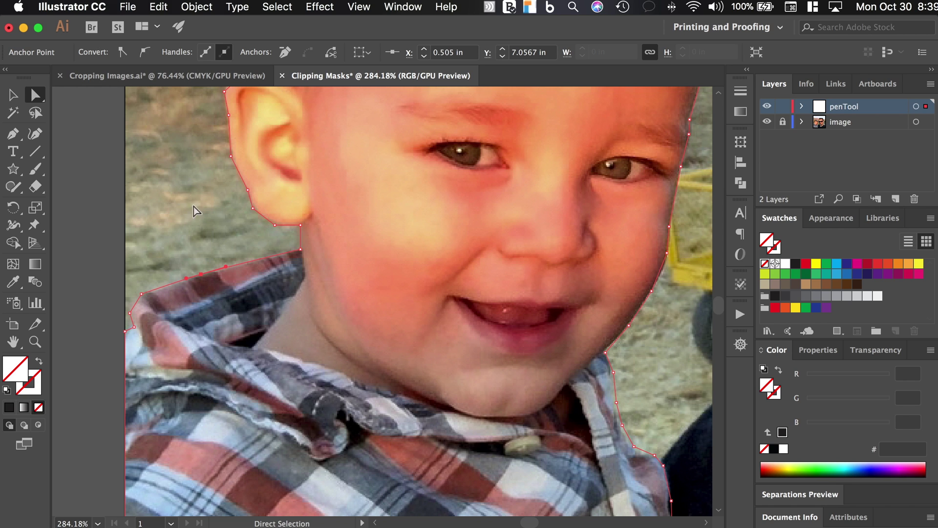
Move the left-edge anchor, smooth the shoulder corner and shorten its handle to tighten the curve
drag(186, 278, 175, 281)
drag(148, 338, 162, 356)
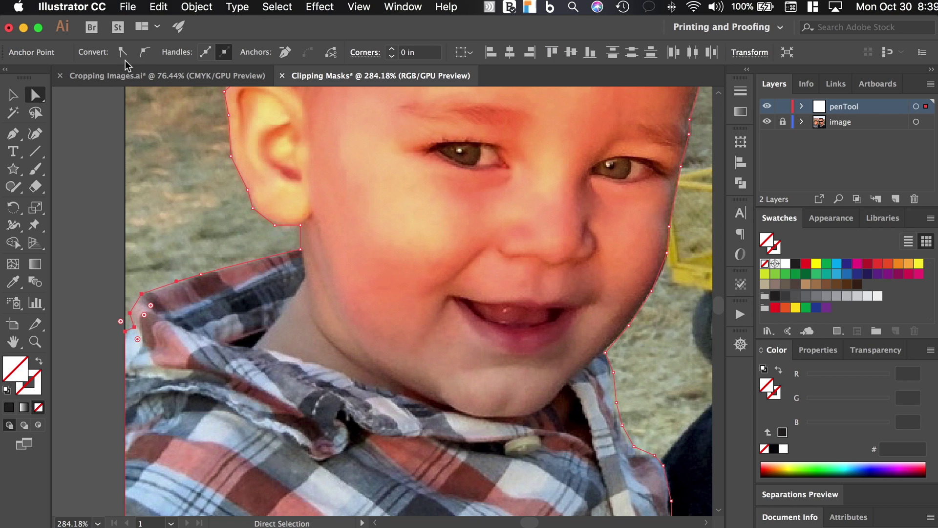
click(144, 52)
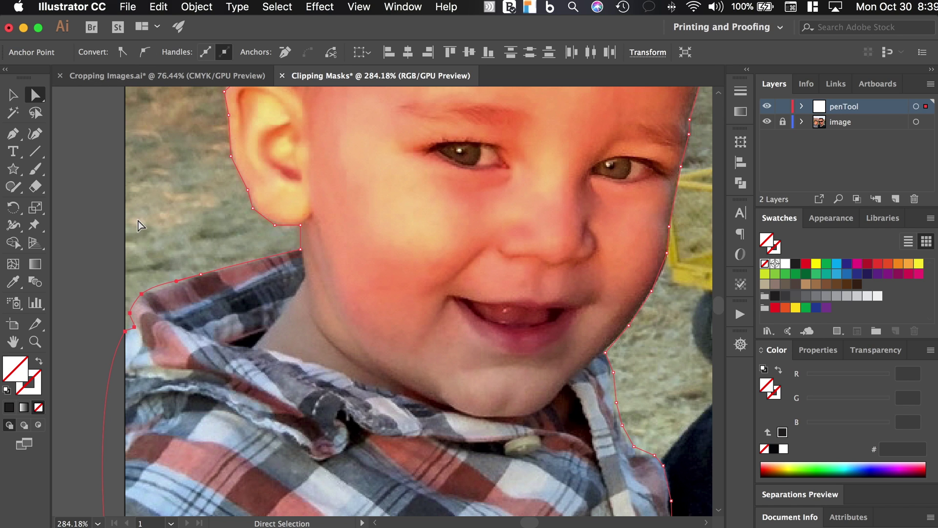
click(126, 331)
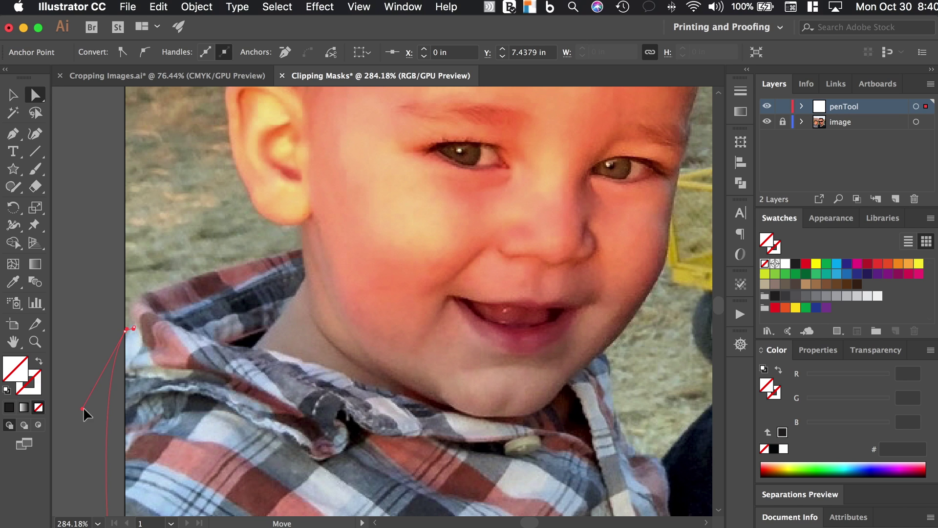
scroll(80, 413, down, 5)
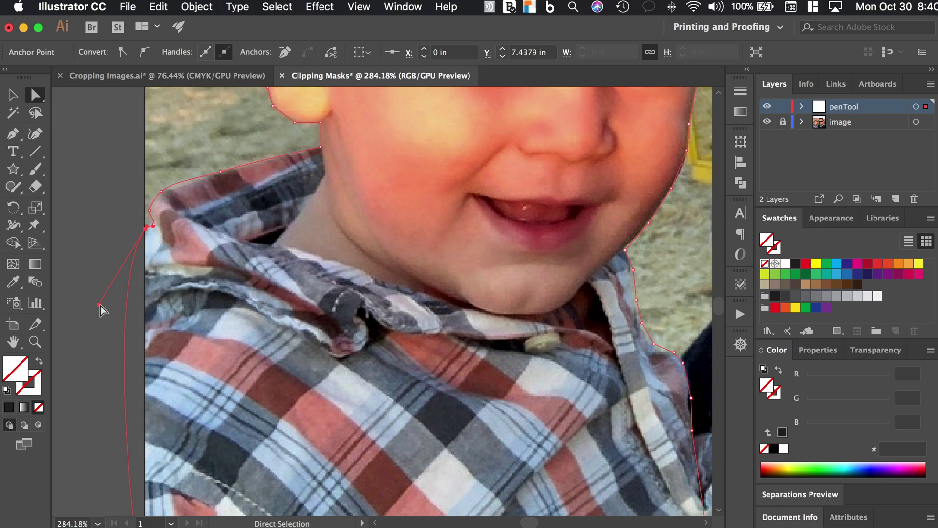
drag(98, 306, 147, 236)
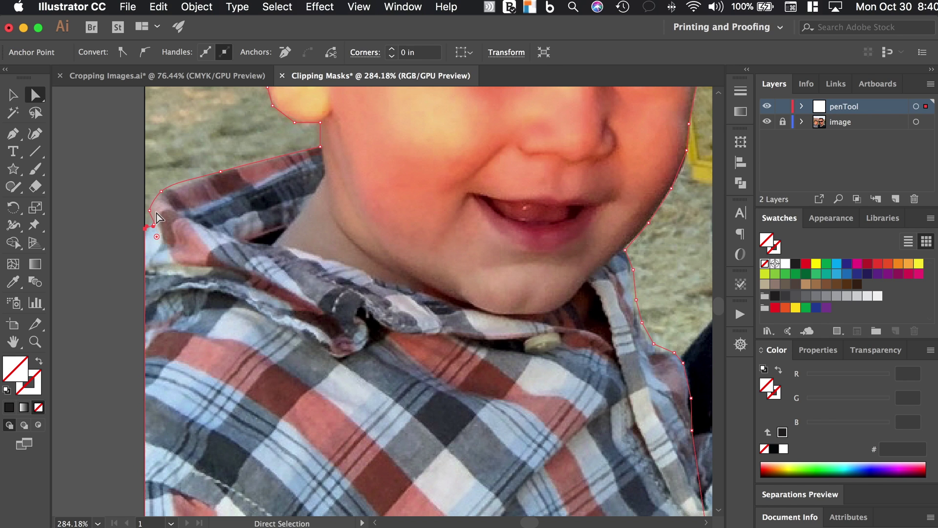
Adjust the anchors on the hood's top edge and at the top of the ear
click(150, 210)
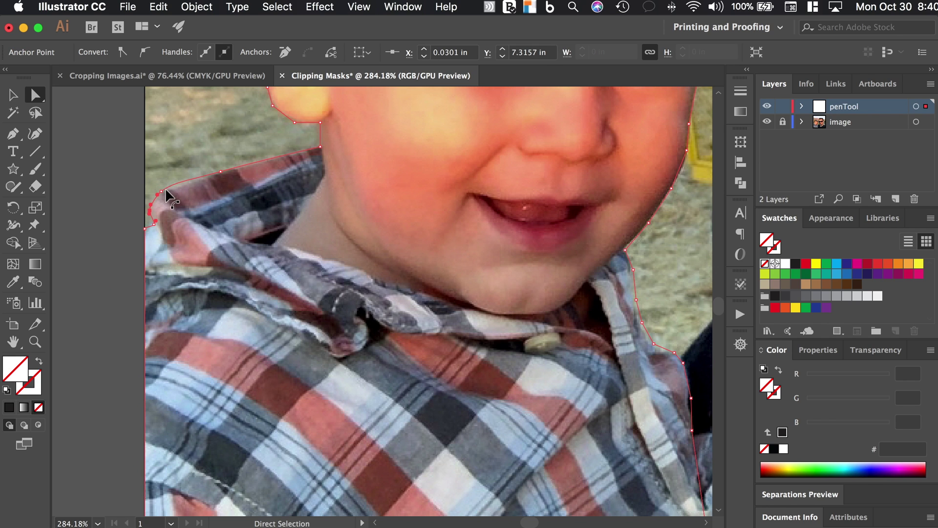
drag(164, 187, 165, 189)
scroll(221, 175, up, 5)
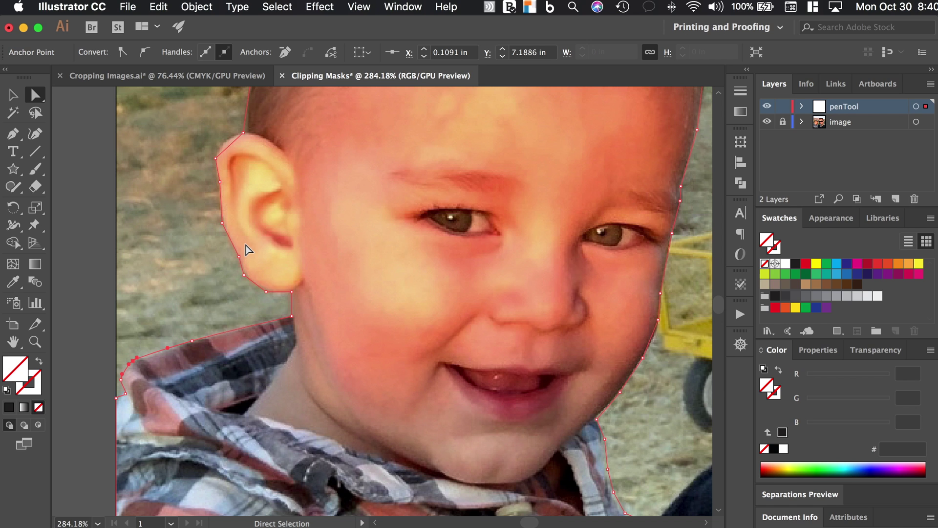
mouse_move(243, 132)
mouse_down()
mouse_move(226, 119)
mouse_move(247, 130)
mouse_up()
Reshape the segments above and below the ear, undoing an accidental smooth conversion
click(144, 52)
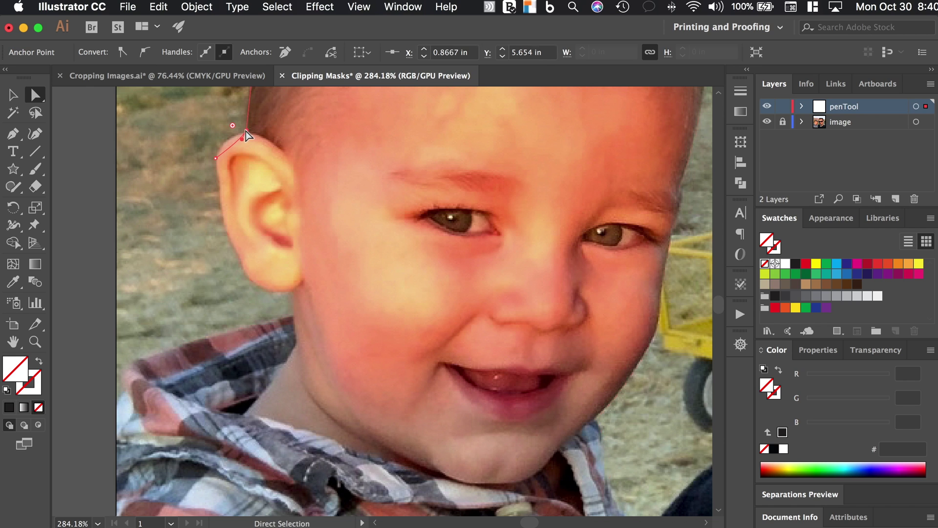
key(super+z)
drag(240, 137, 210, 141)
drag(217, 182, 219, 184)
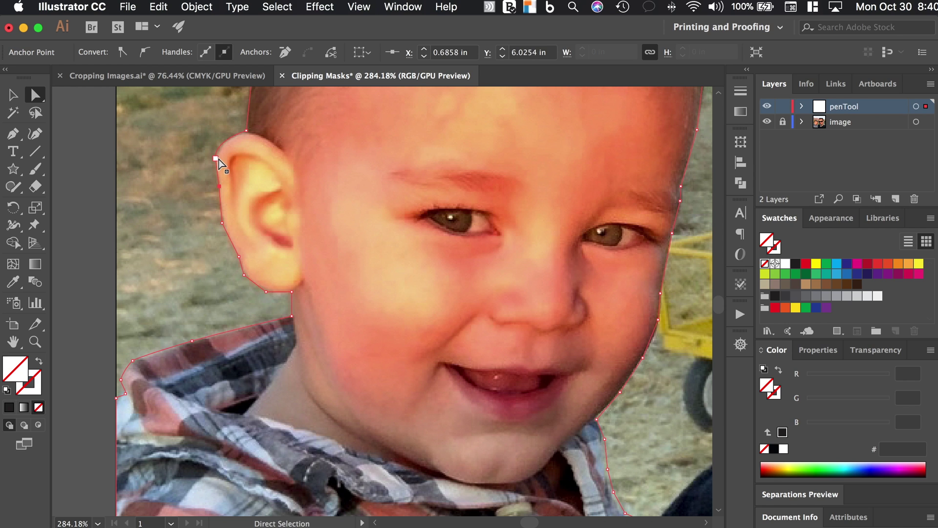
Delete three surplus anchors on the ear with the Delete Anchor Point tool
key(p)
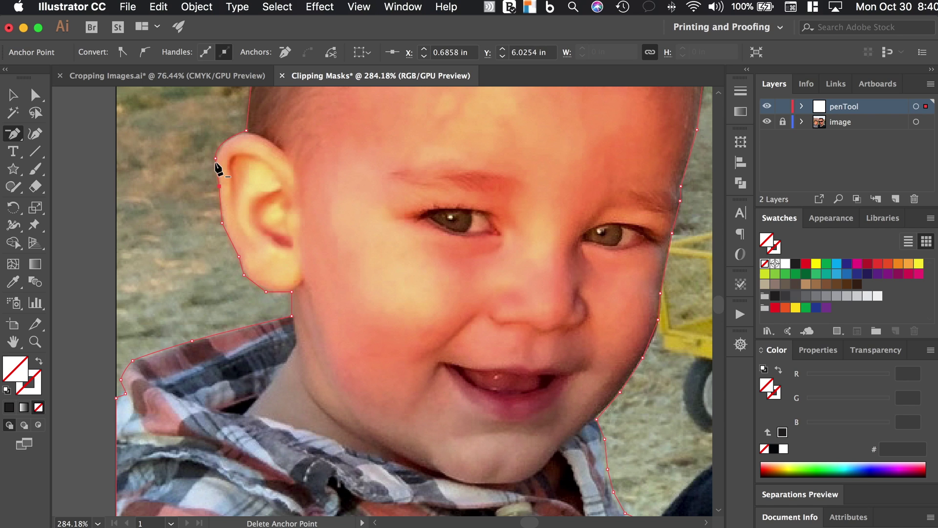
click(216, 159)
click(238, 256)
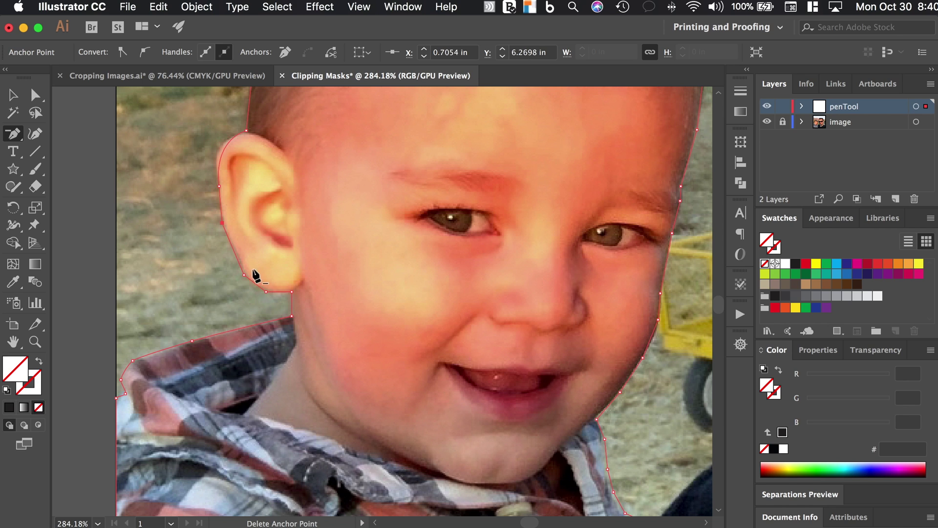
click(266, 293)
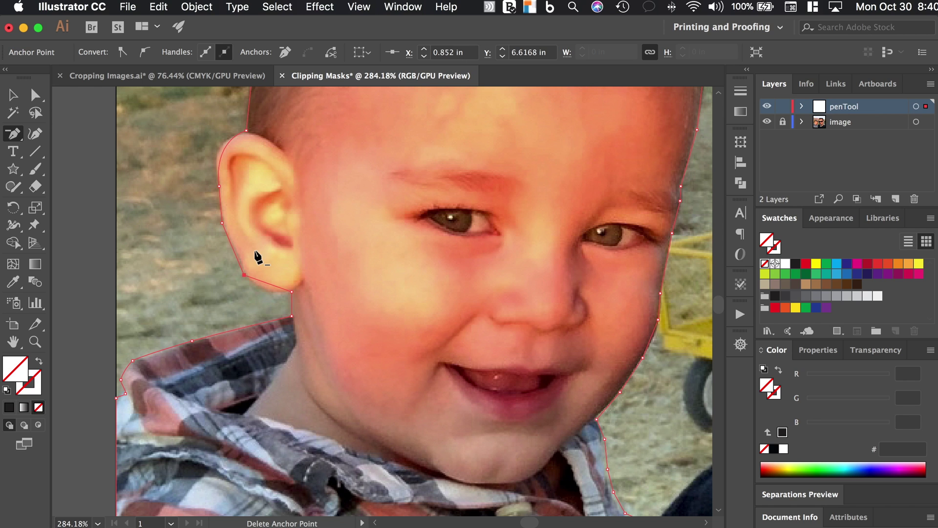
Drag the remaining anchors onto the top, back and lower edge of the ear
key(a)
mouse_move(222, 222)
mouse_down()
mouse_move(245, 222)
mouse_move(225, 225)
mouse_up()
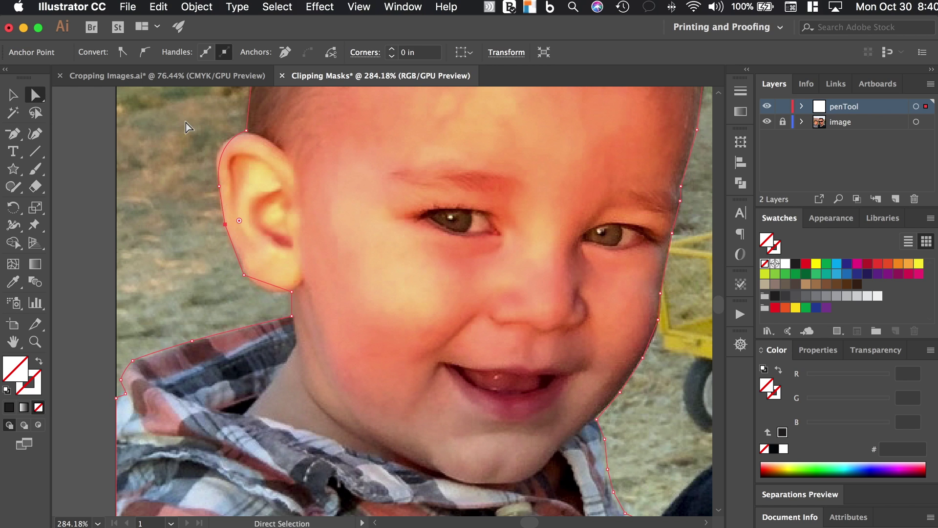
click(219, 186)
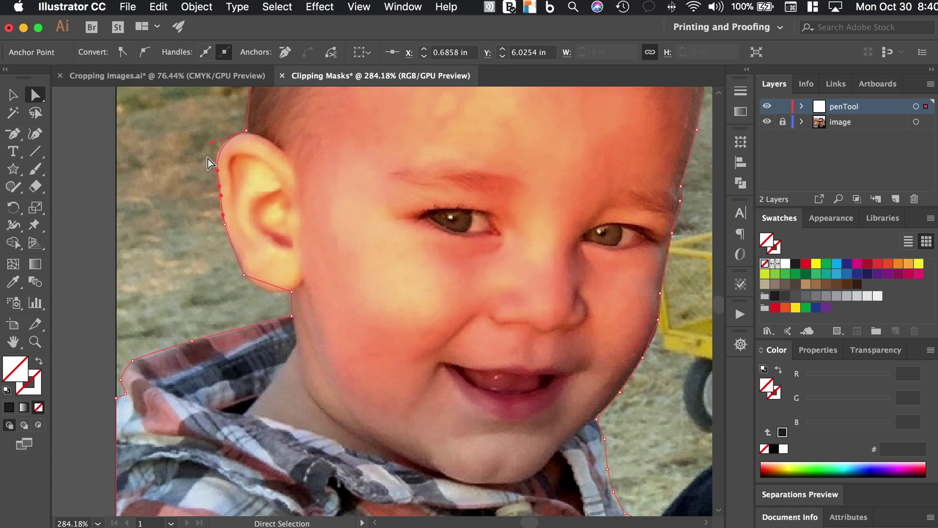
mouse_move(220, 193)
mouse_down()
mouse_move(236, 188)
mouse_move(221, 183)
mouse_up()
drag(210, 143, 204, 146)
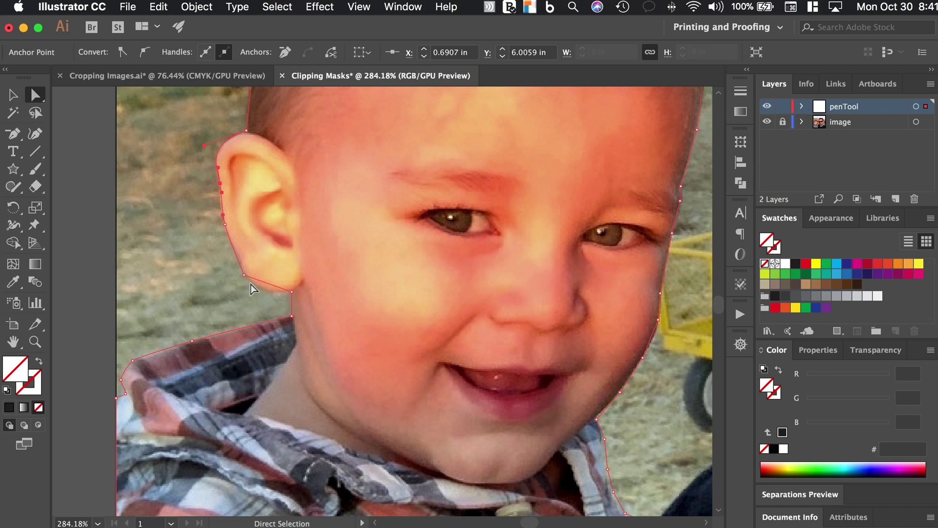
drag(246, 276, 239, 257)
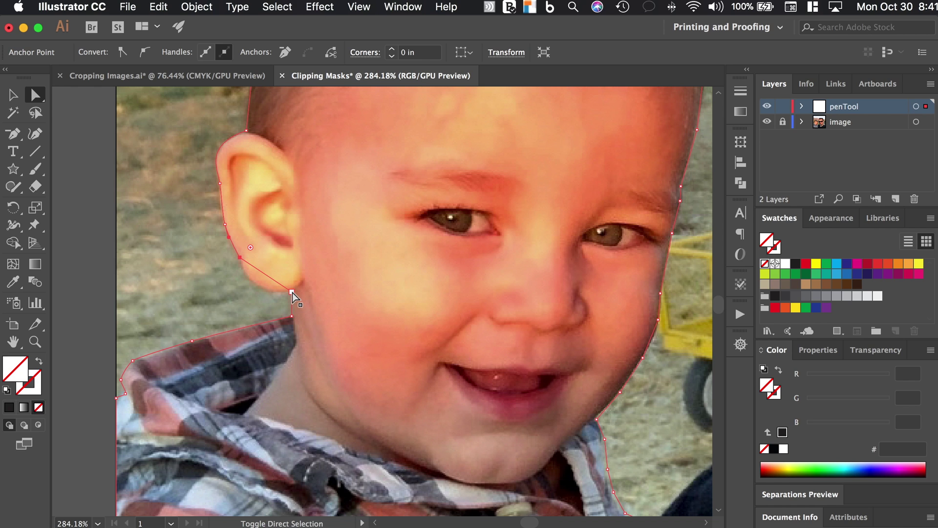
Convert the earlobe anchor to smooth and level the jaw anchor's handles
shift+click(292, 293)
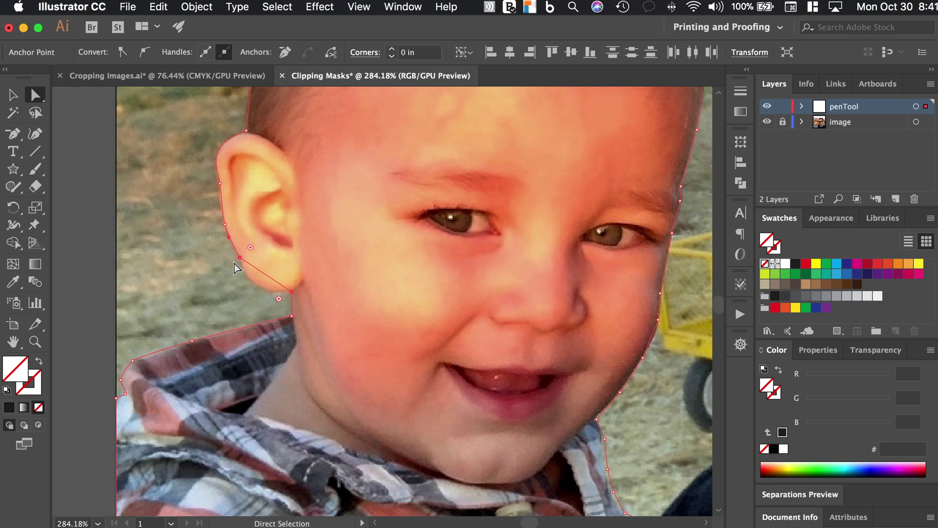
click(145, 54)
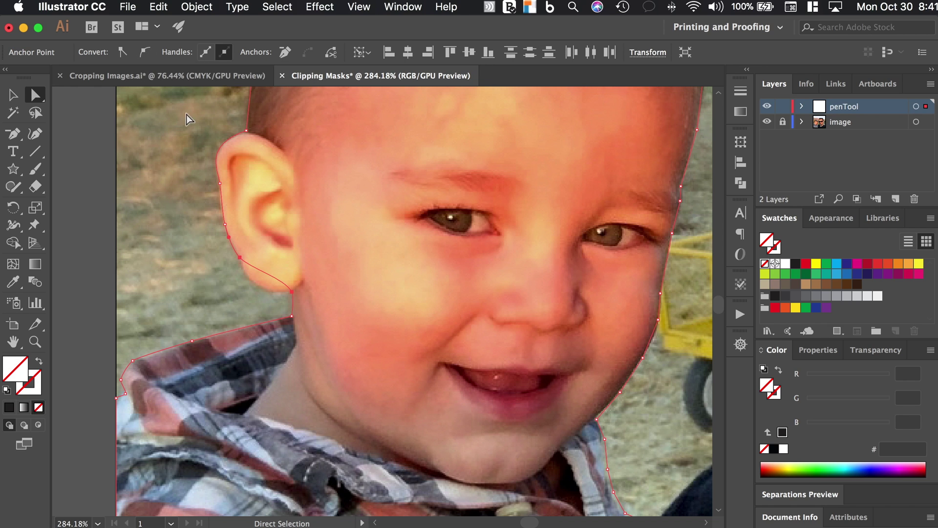
click(240, 256)
click(292, 293)
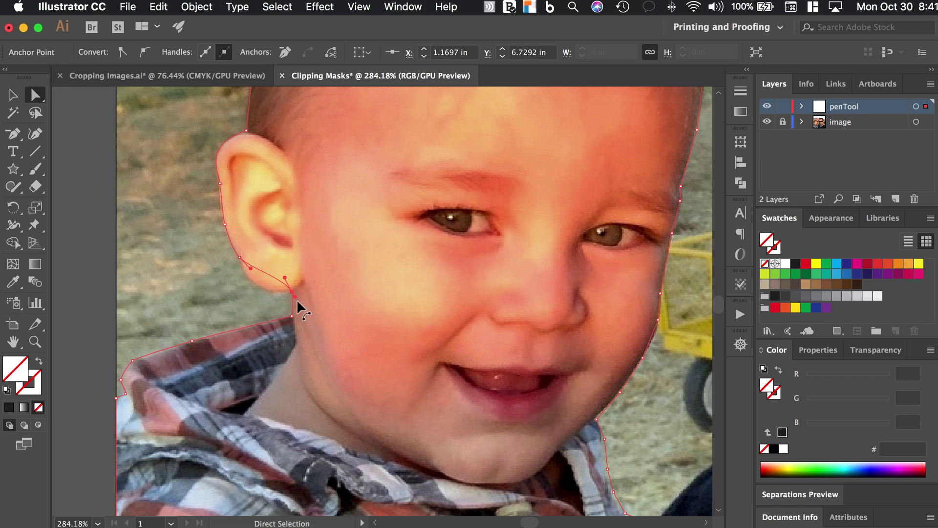
drag(295, 299, 314, 289)
drag(314, 289, 311, 286)
Option-drag the jaw anchor's right handle downward to bend the curve under the earlobe
key(alt)
drag(311, 286, 315, 294)
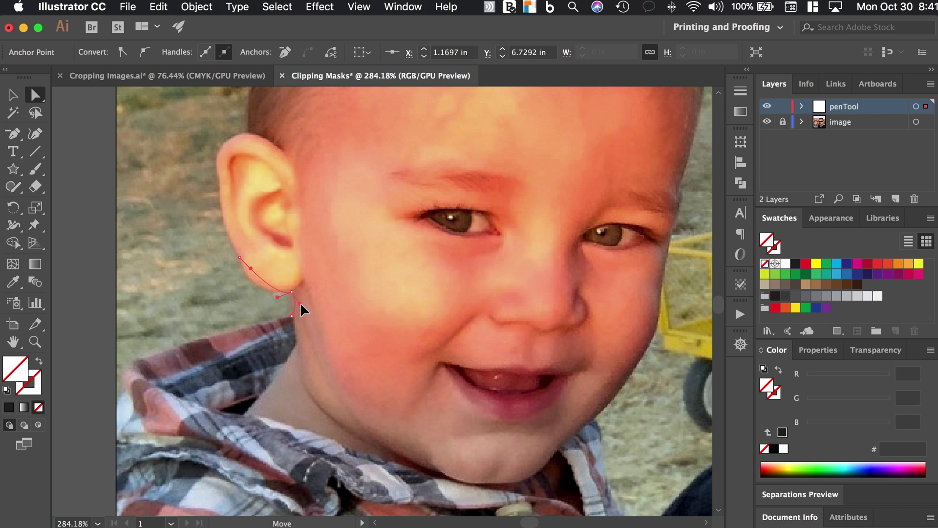
drag(300, 303, 297, 300)
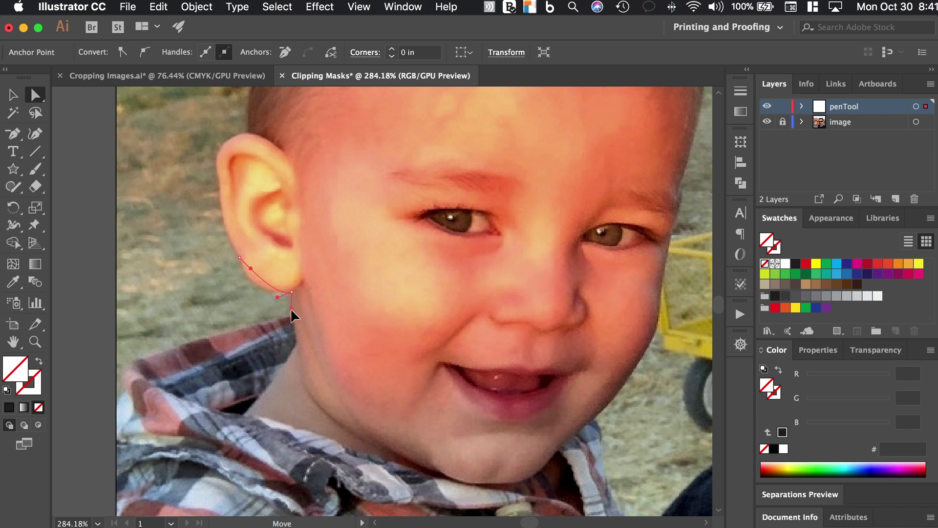
drag(294, 303, 292, 304)
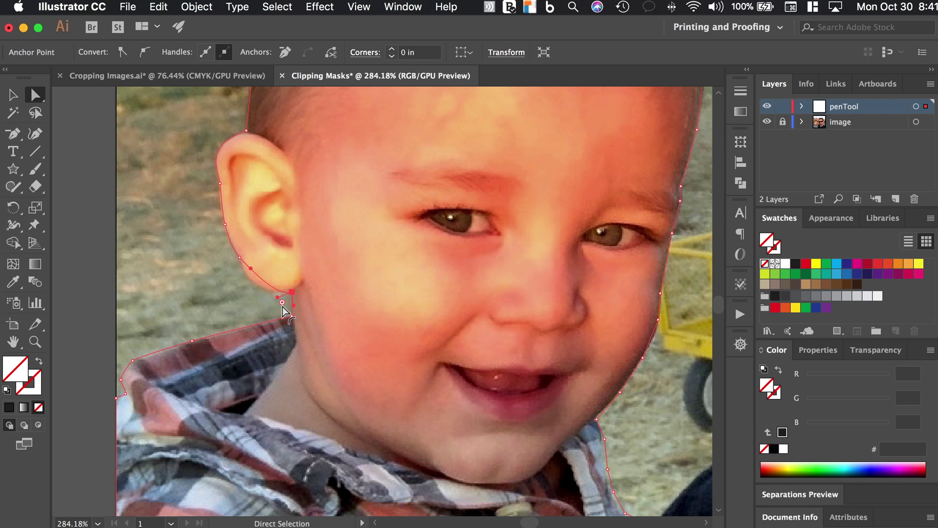
scroll(276, 301, up, 1)
scroll(276, 301, up, 1)
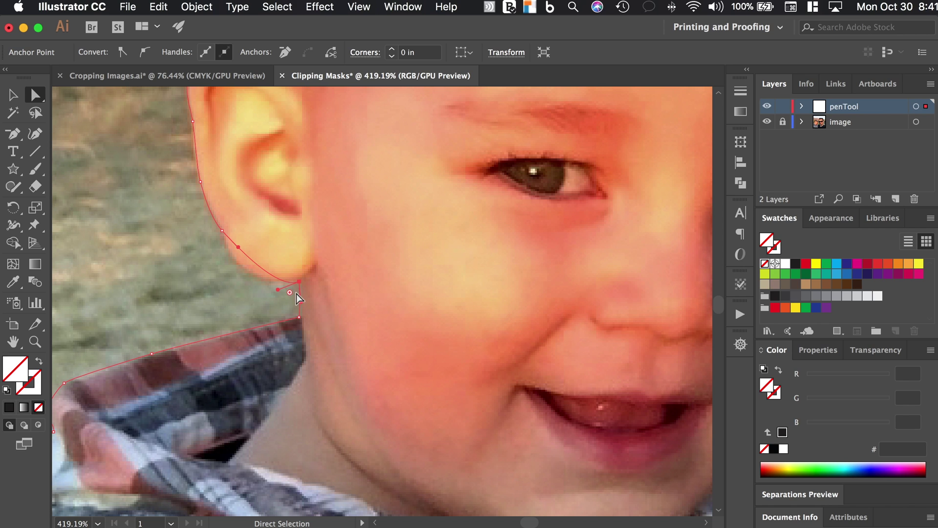
Reshape the segment below the ear and move the upper ear anchor up along its edge
click(291, 294)
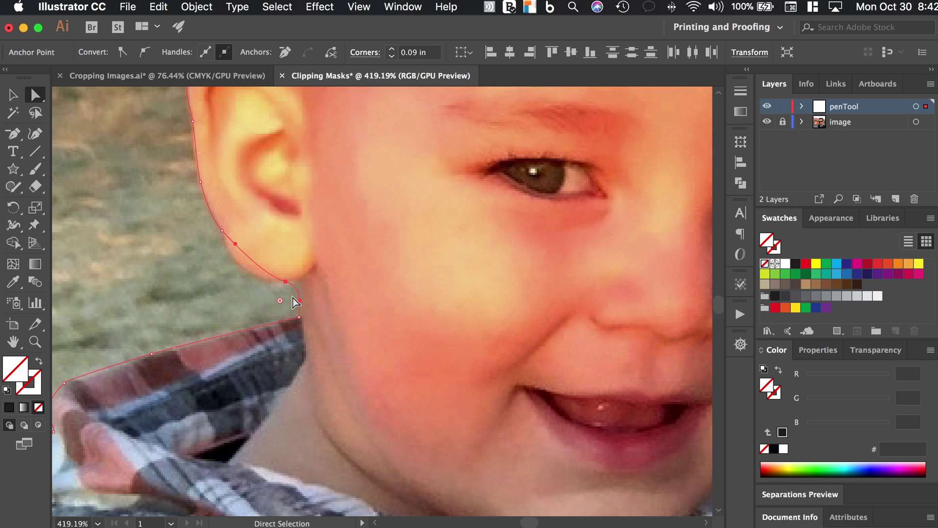
drag(296, 301, 215, 281)
scroll(215, 281, up, 3)
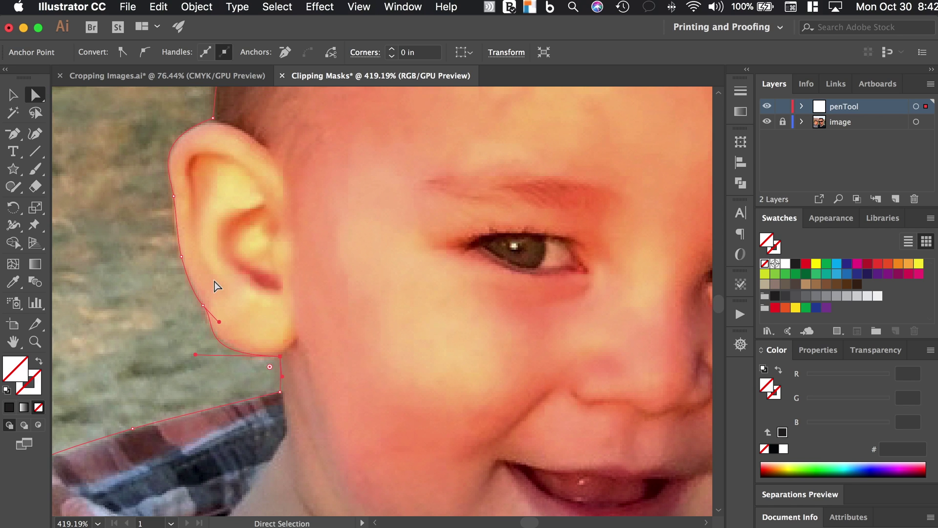
drag(182, 258, 172, 233)
scroll(172, 234, up, 2)
alt+scroll(172, 233, down, 5)
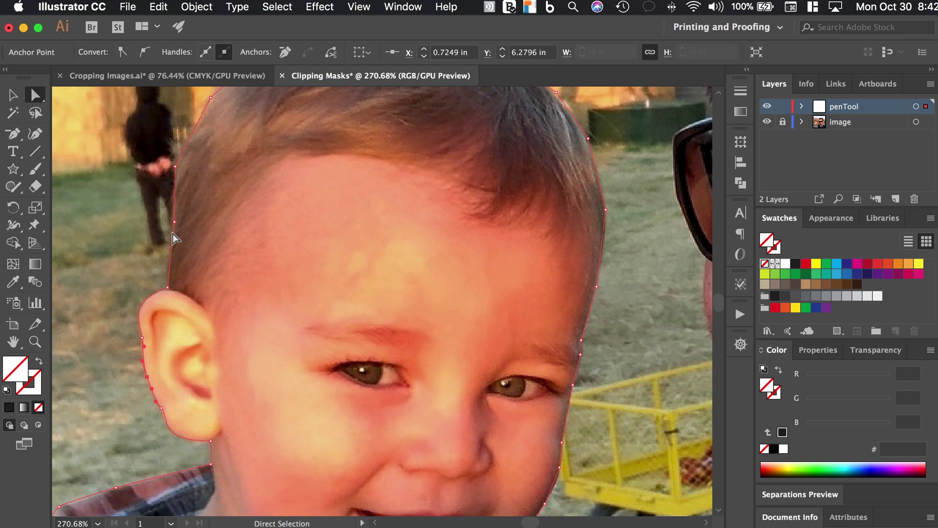
Select the twelve hair, head and right-cheek anchors and convert them to smooth points
scroll(175, 223, up, 3)
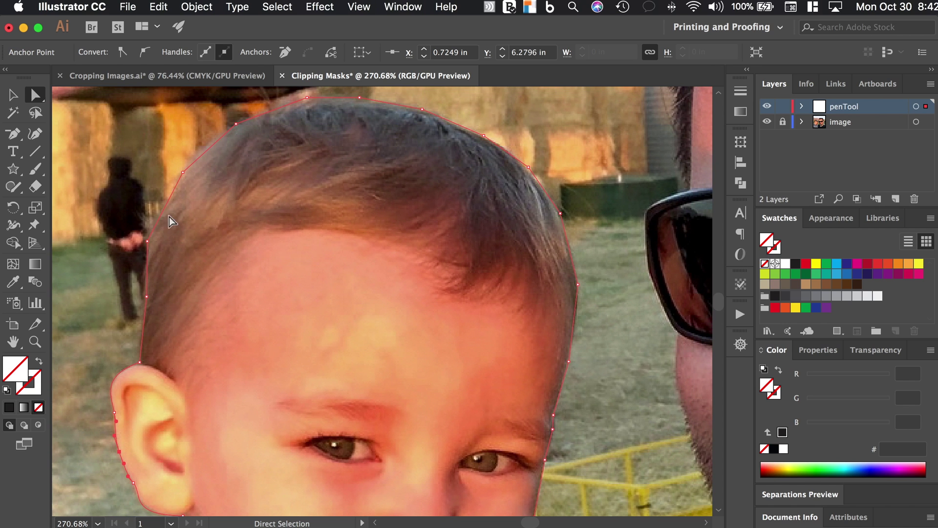
click(148, 296)
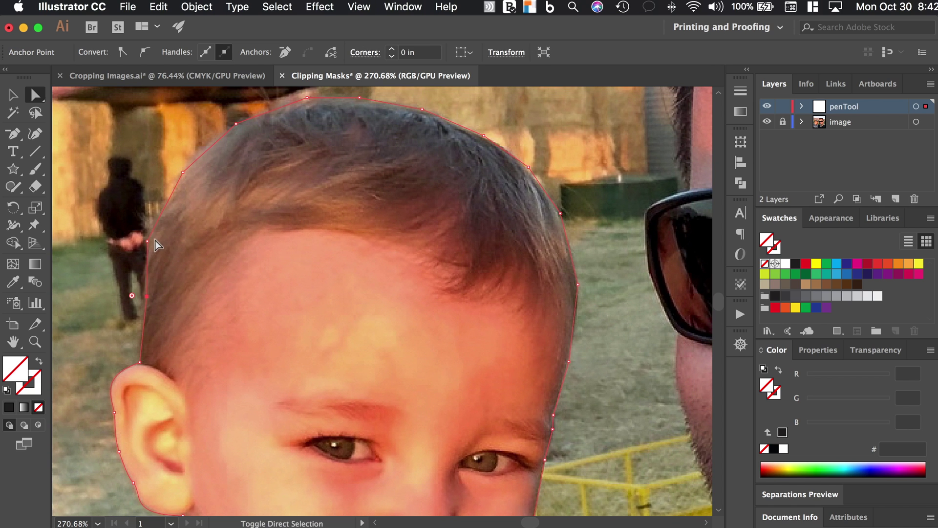
shift+click(147, 241)
shift+click(237, 124)
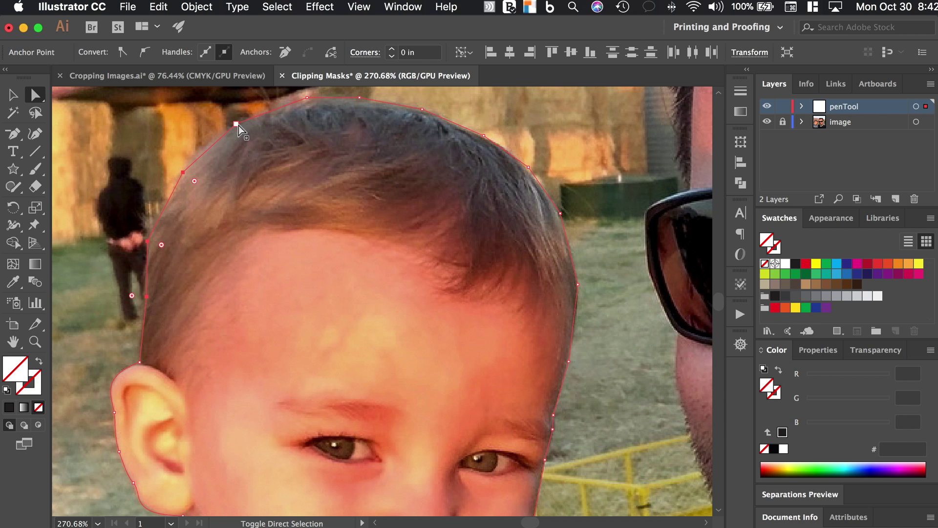
shift+click(358, 98)
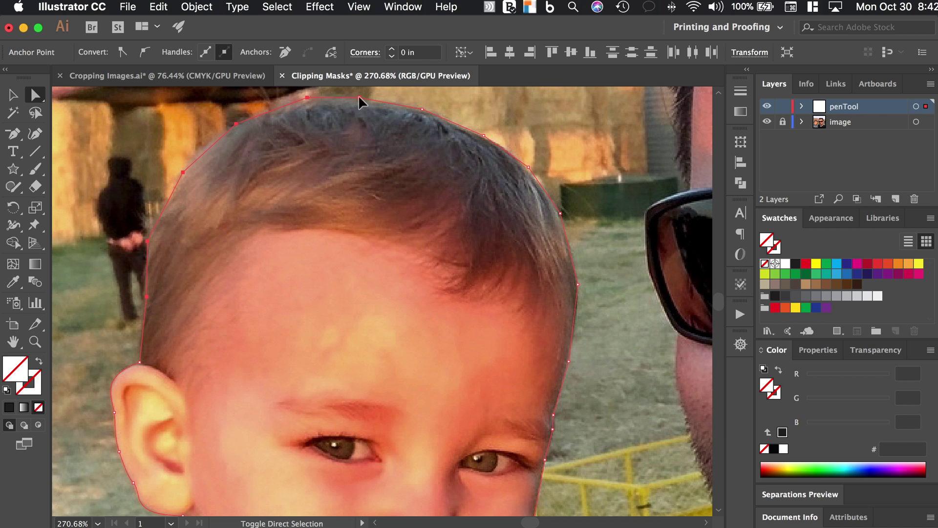
shift+click(423, 110)
shift+click(484, 136)
shift+click(529, 168)
shift+click(561, 213)
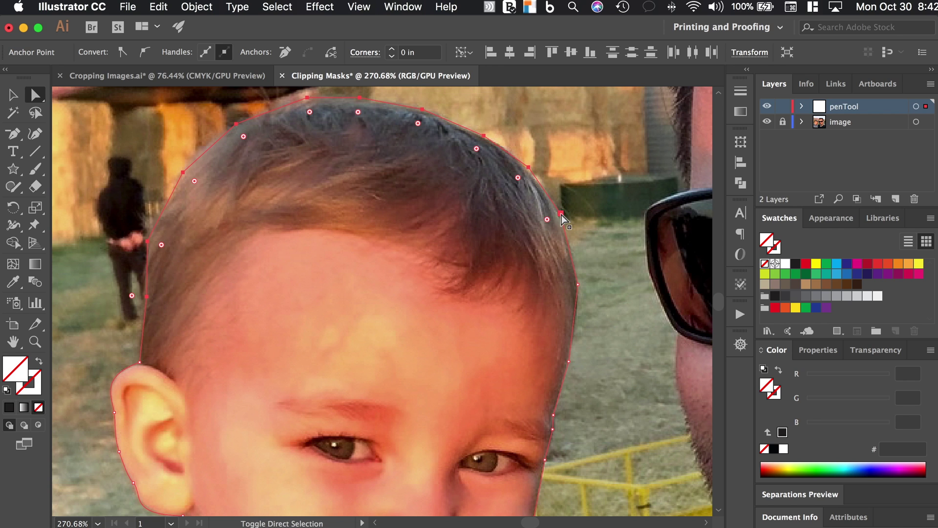
shift+click(578, 285)
shift+click(569, 361)
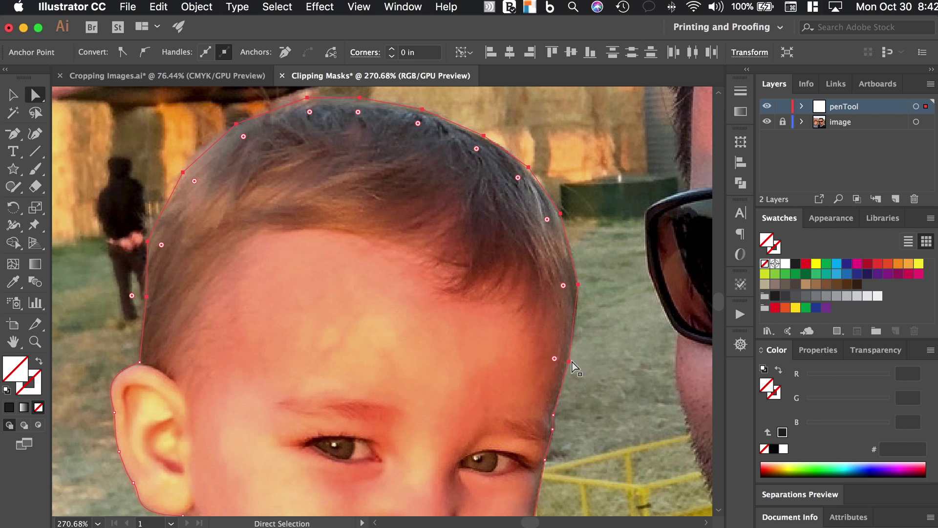
shift+click(554, 414)
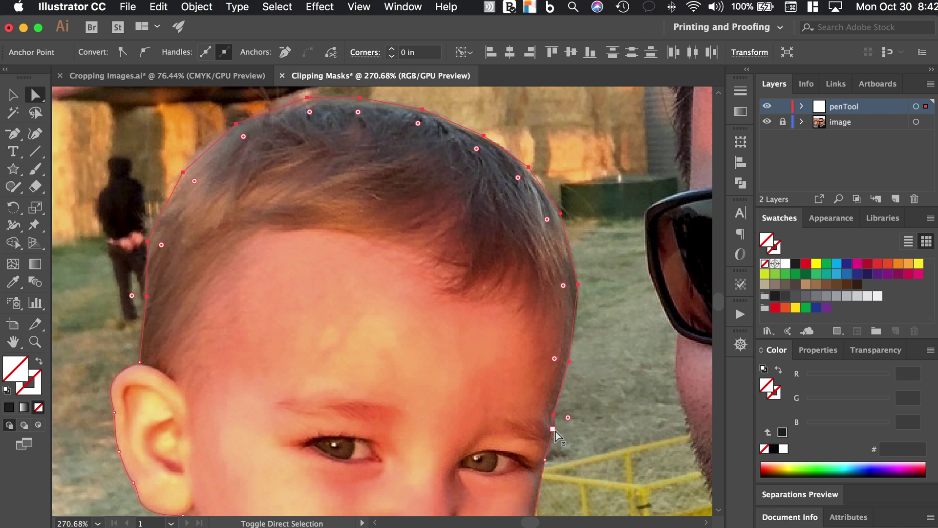
shift+click(545, 460)
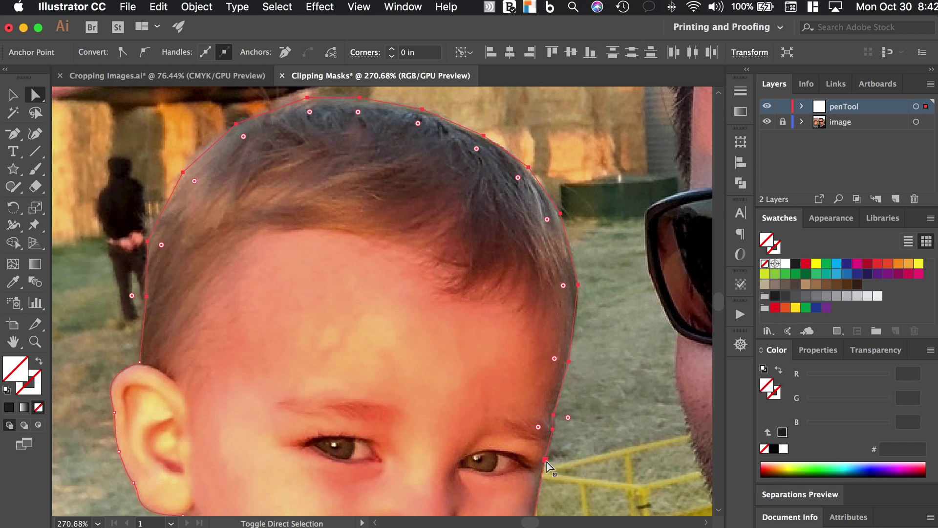
click(145, 53)
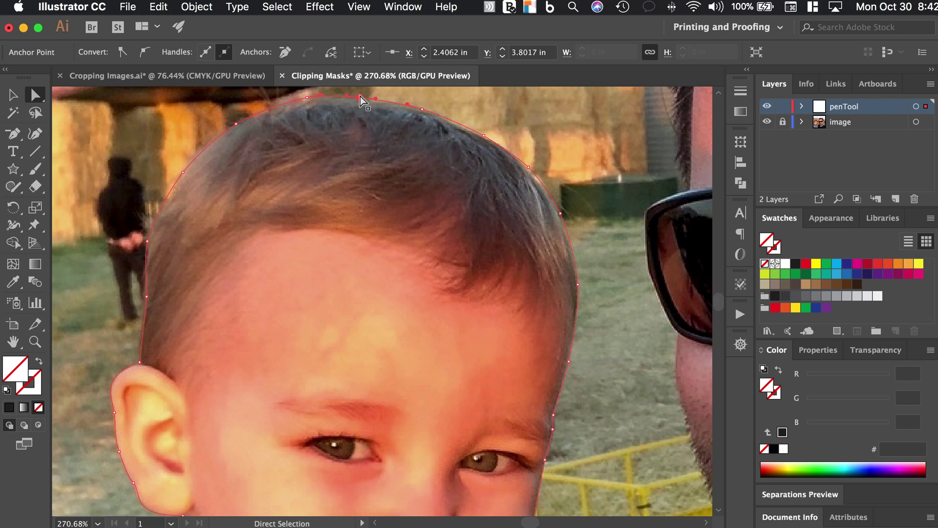
Reposition the top hair anchor, remove an extra right-hair anchor, and pull the top curve to the hairline
scroll(360, 96, up, 3)
drag(360, 134, 367, 139)
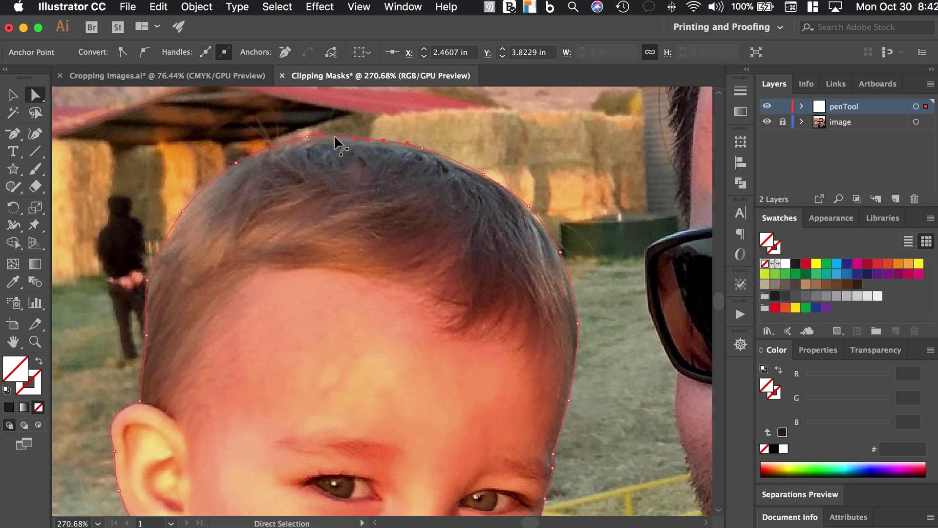
drag(311, 137, 298, 141)
key(p)
key(super+z)
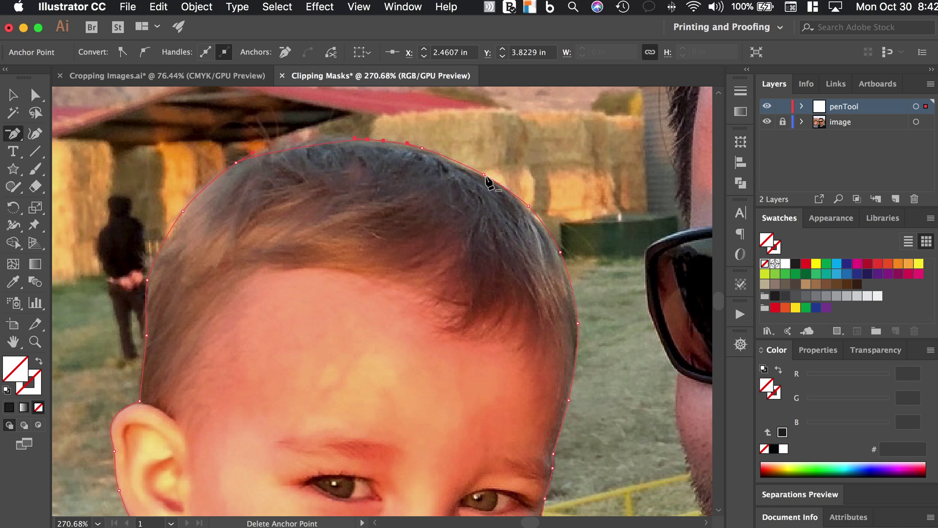
click(560, 253)
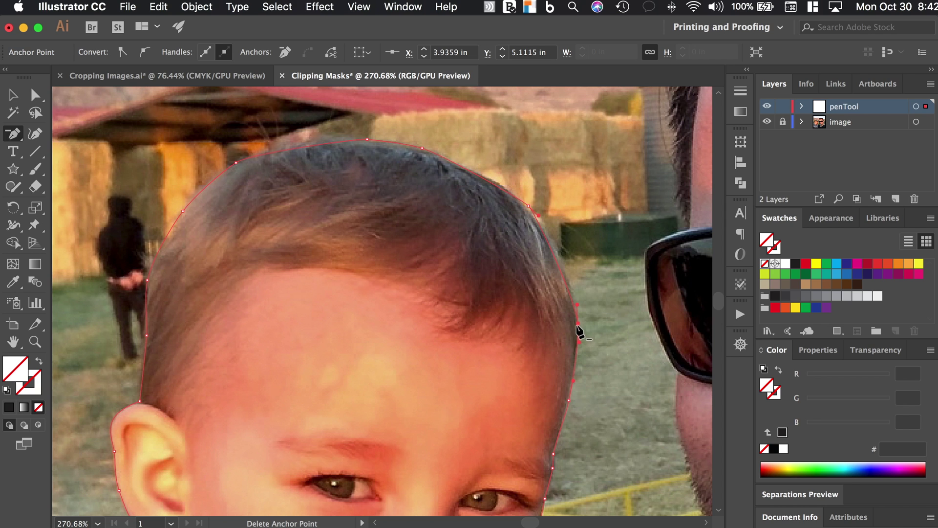
key(a)
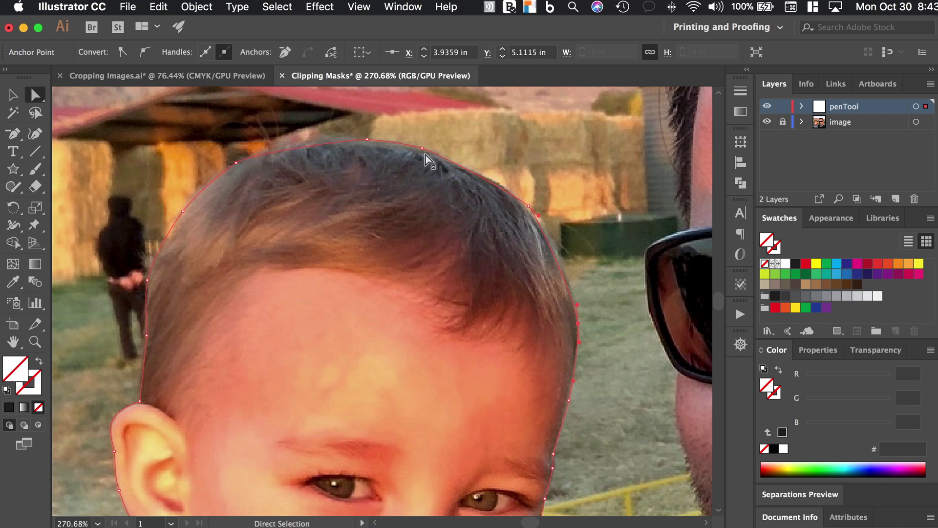
click(366, 139)
mouse_move(353, 138)
mouse_down()
mouse_move(317, 133)
mouse_move(339, 137)
mouse_up()
Delete the unneeded upper-left hair anchor and adjust the upper-right anchor's handle to reshape the hair
click(141, 400)
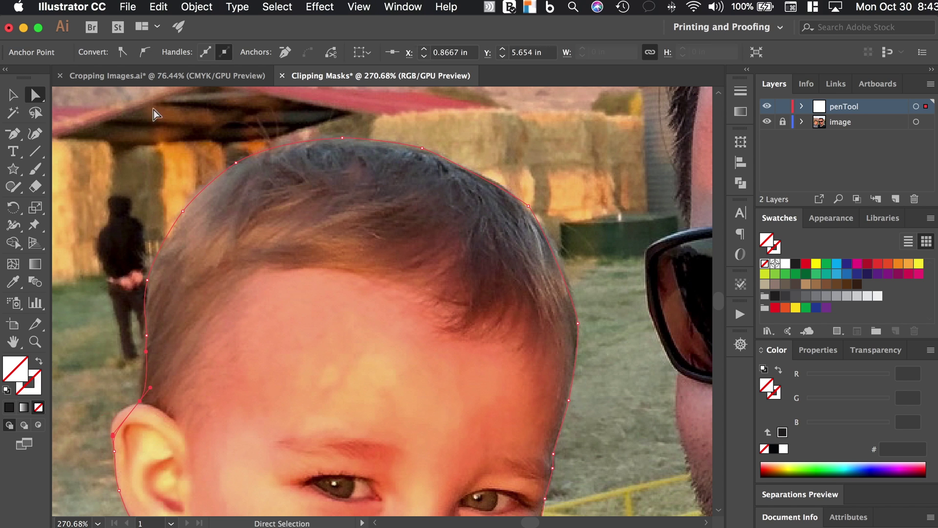
click(98, 411)
click(151, 283)
click(233, 168)
key(super+z)
click(529, 205)
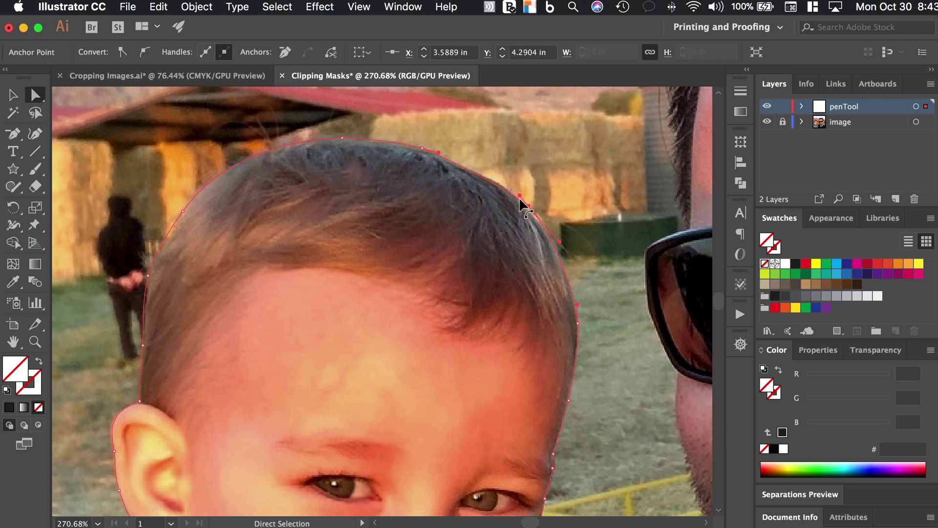
drag(519, 197, 512, 189)
scroll(594, 300, down, 10)
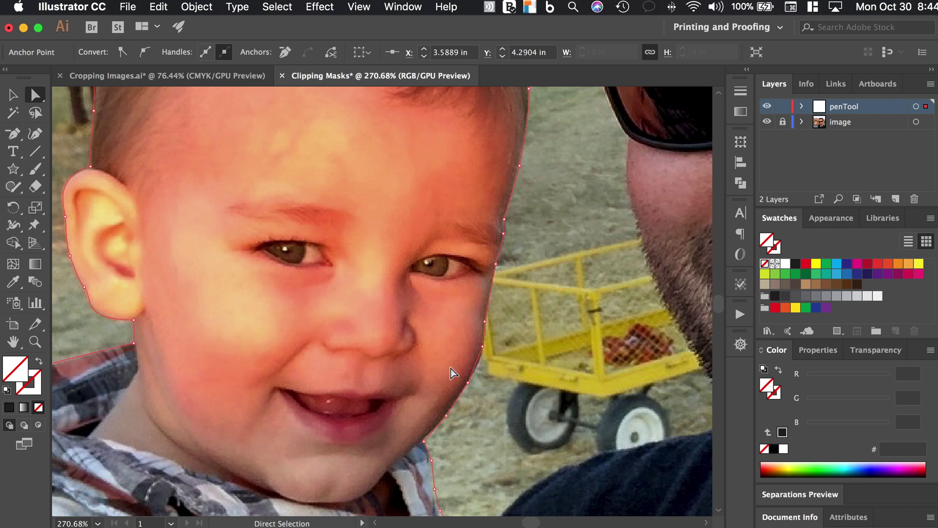
scroll(488, 341, up, 3)
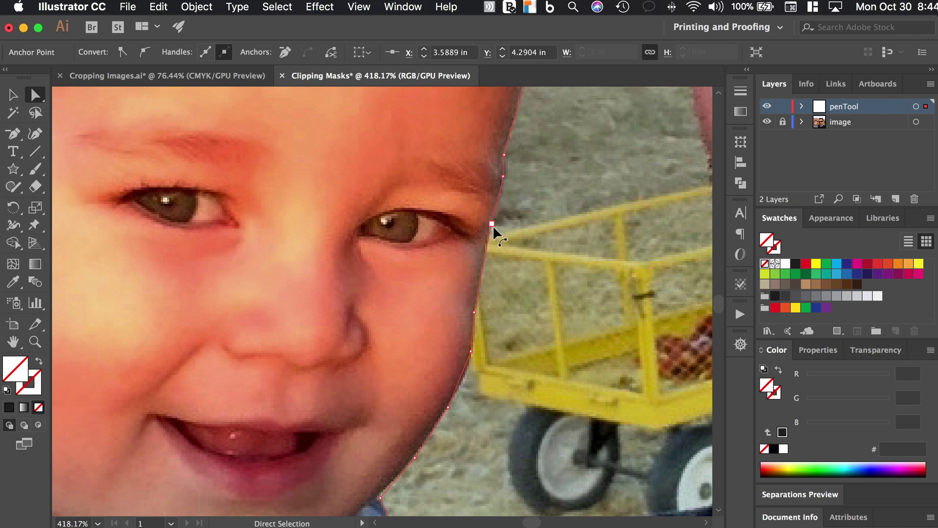
Remove three extra anchors from the cheek and jaw outline so the jaw runs straight
key(p)
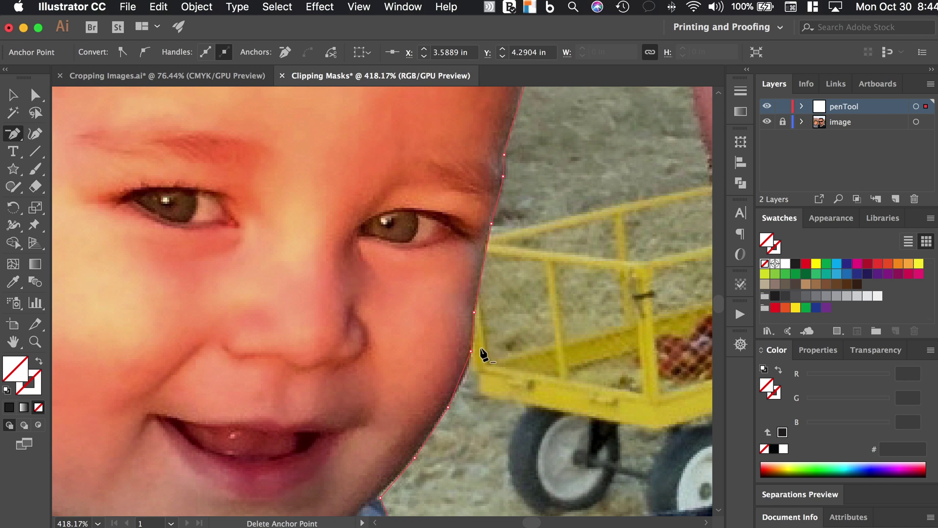
click(470, 311)
click(448, 408)
scroll(448, 410, down, 3)
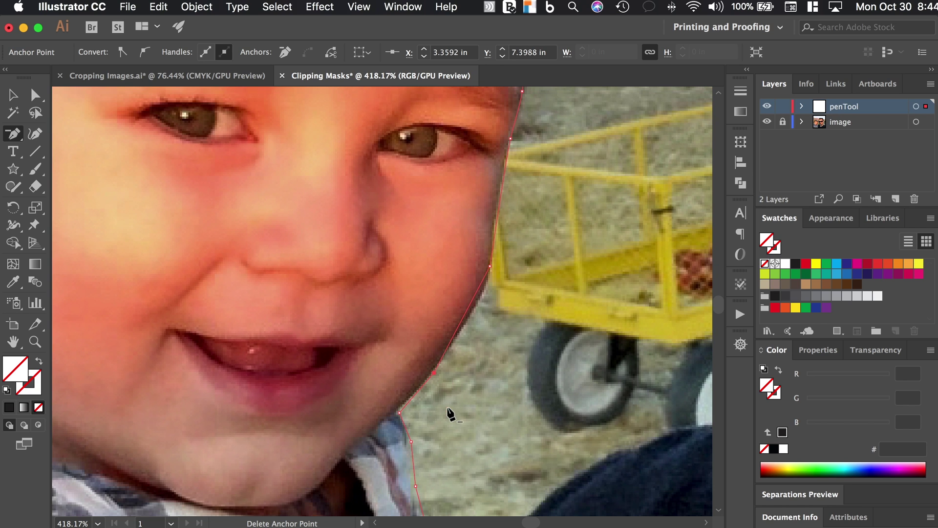
click(434, 374)
key(a)
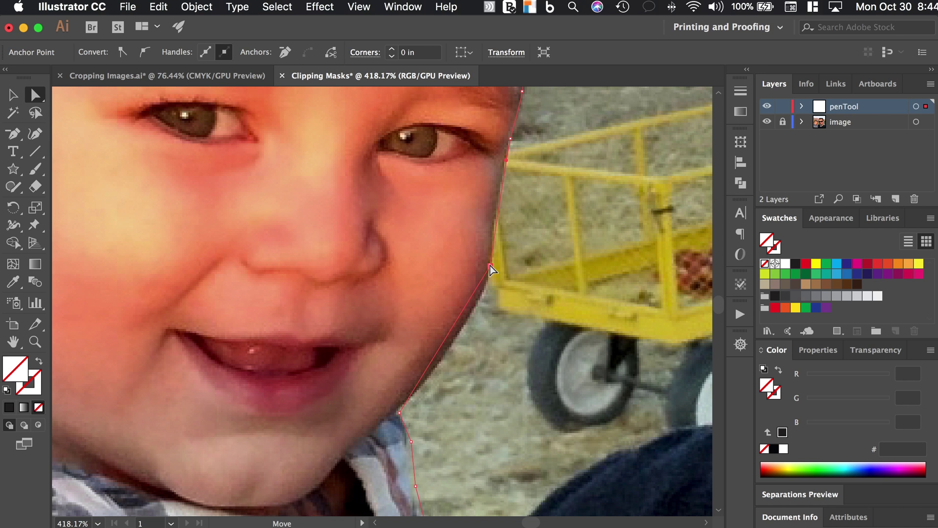
Smooth the cheek anchor and move the cheek anchors down and inward to hug the face
click(488, 276)
click(144, 52)
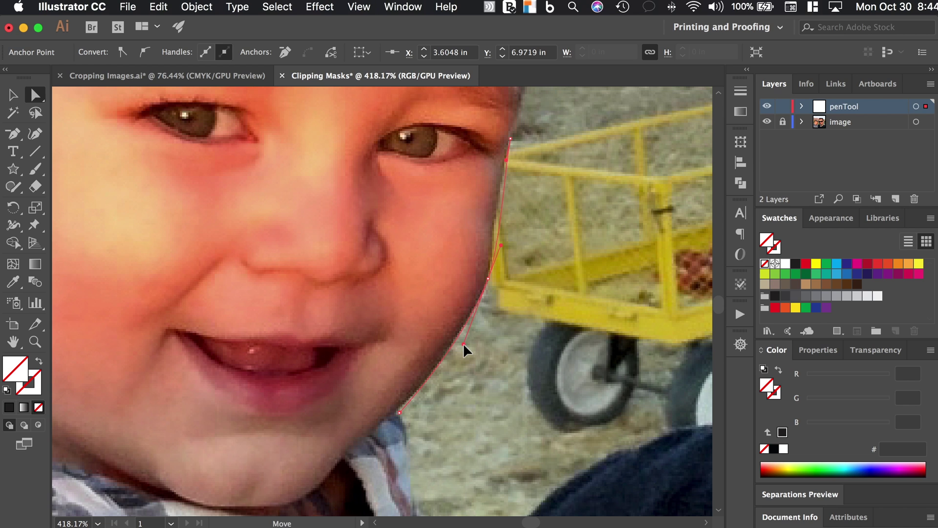
scroll(464, 346, up, 4)
scroll(465, 347, right, 1)
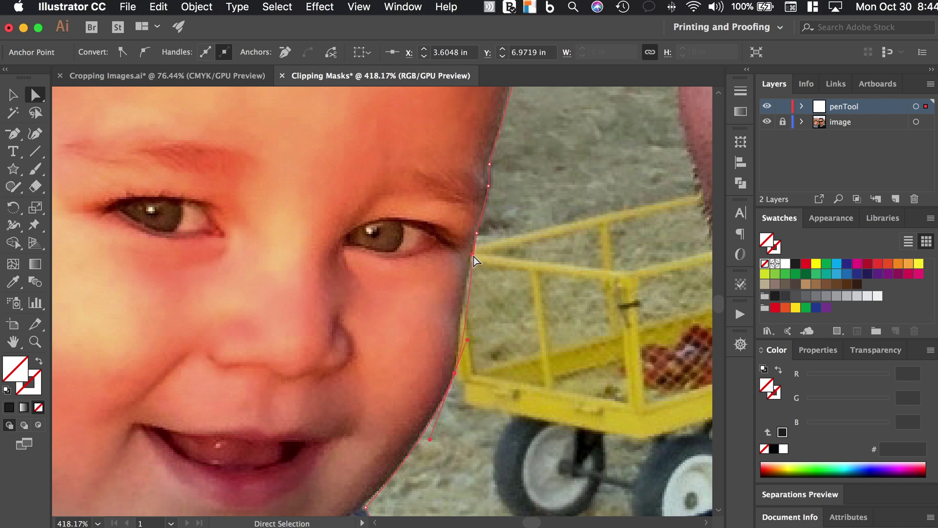
drag(473, 256, 464, 294)
drag(468, 339, 464, 347)
drag(463, 289, 454, 327)
scroll(502, 186, up, 4)
scroll(502, 186, down, 10)
scroll(503, 186, down, 4)
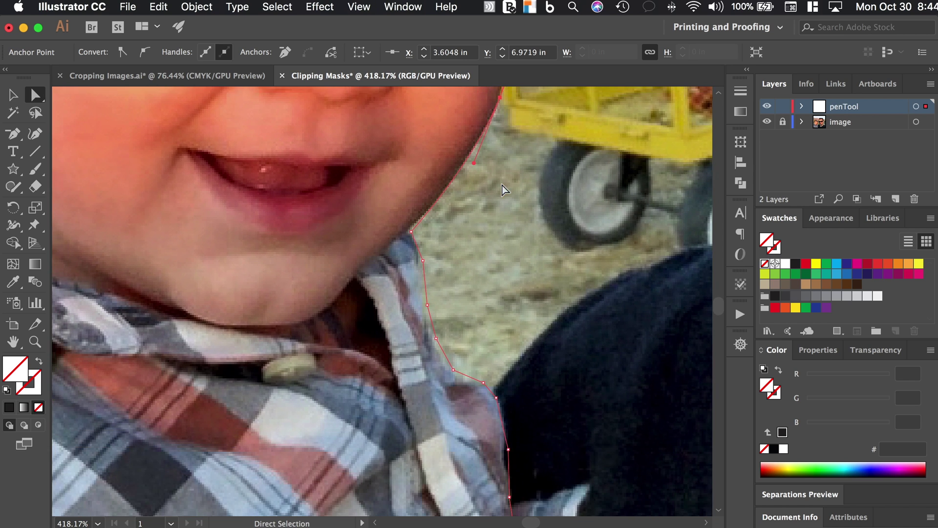
Smooth the collar anchors and reposition the chin, collar and shoulder anchors to fit the shirt
mouse_move(412, 233)
mouse_down()
mouse_move(420, 260)
mouse_move(417, 247)
mouse_up()
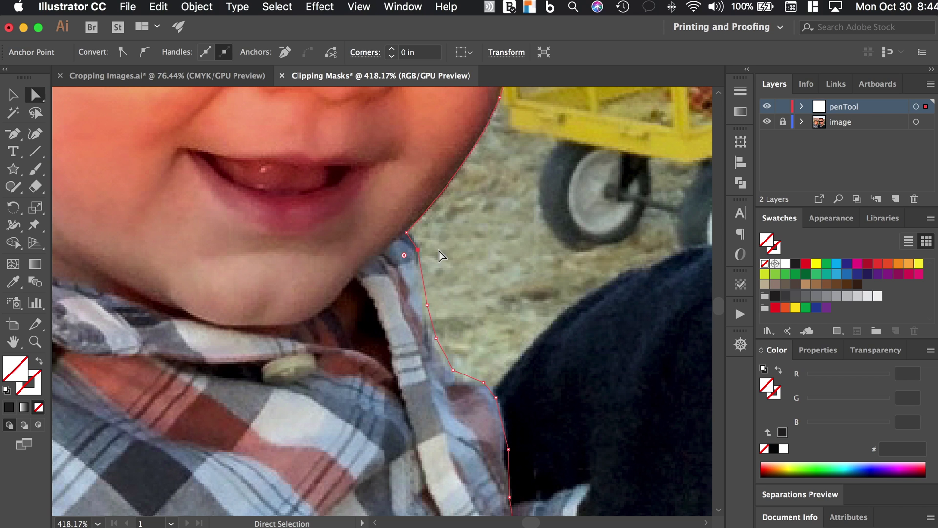
drag(397, 325, 376, 430)
click(546, 250)
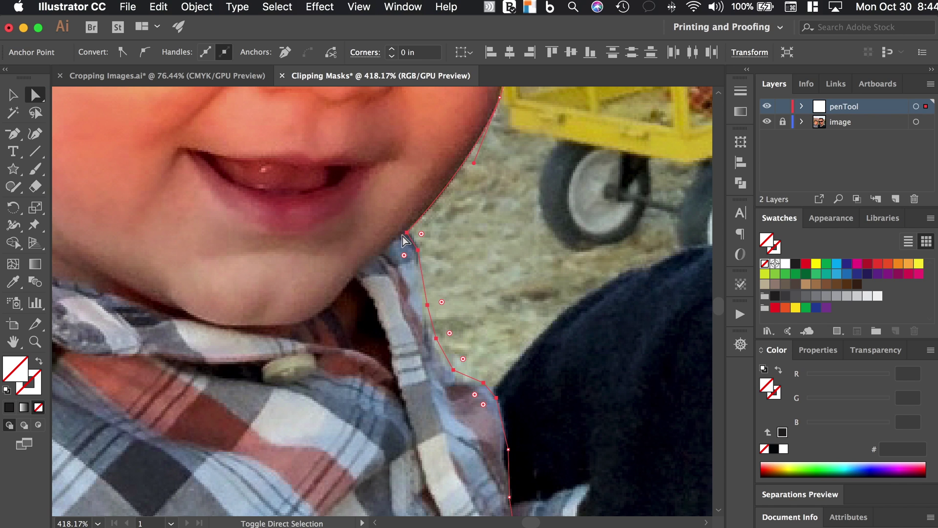
click(144, 52)
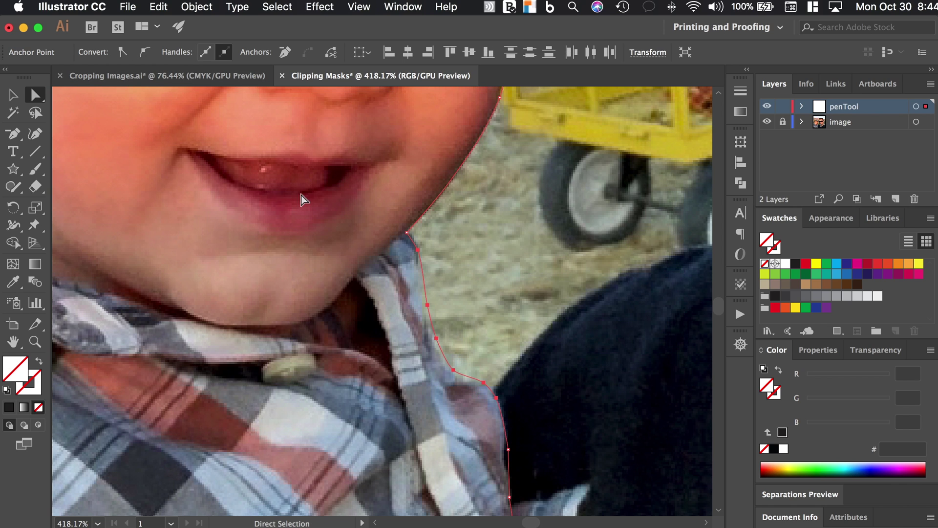
click(484, 383)
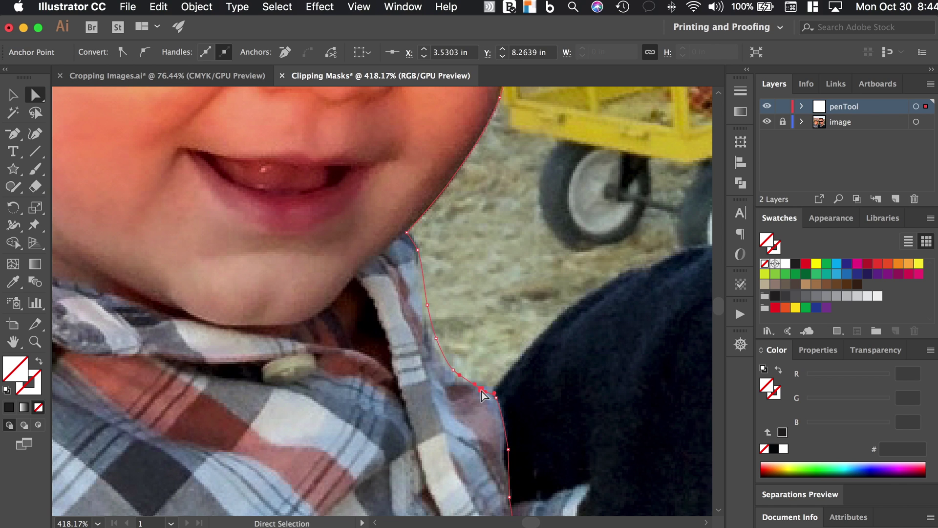
drag(455, 374, 422, 307)
scroll(422, 307, down, 5)
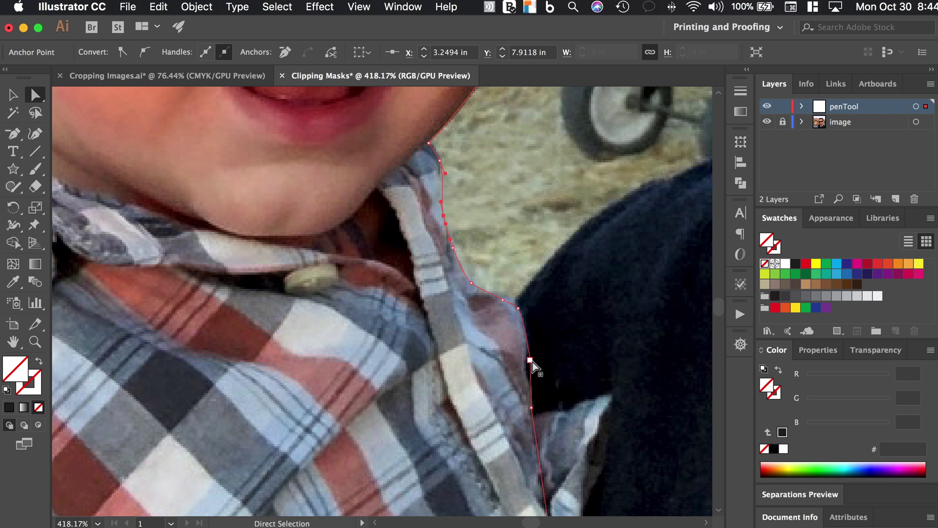
drag(532, 362, 525, 366)
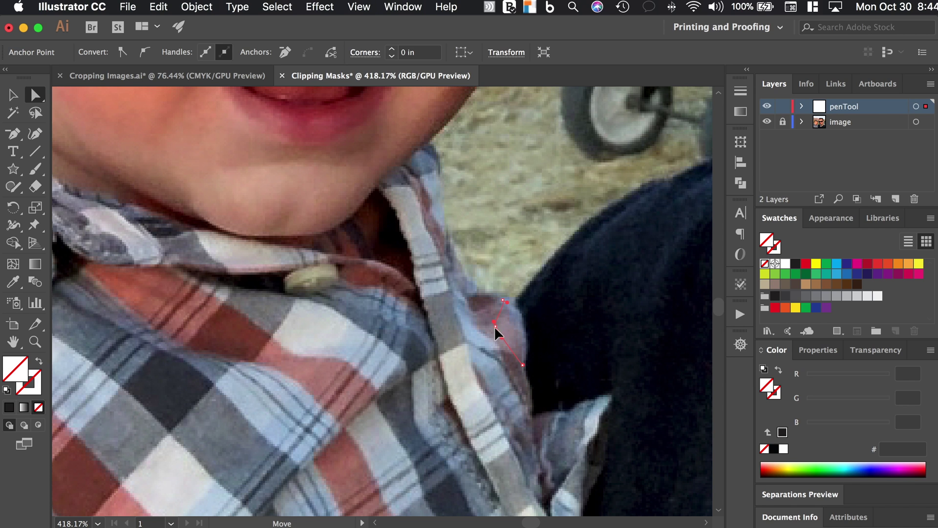
click(494, 328)
drag(508, 304, 481, 300)
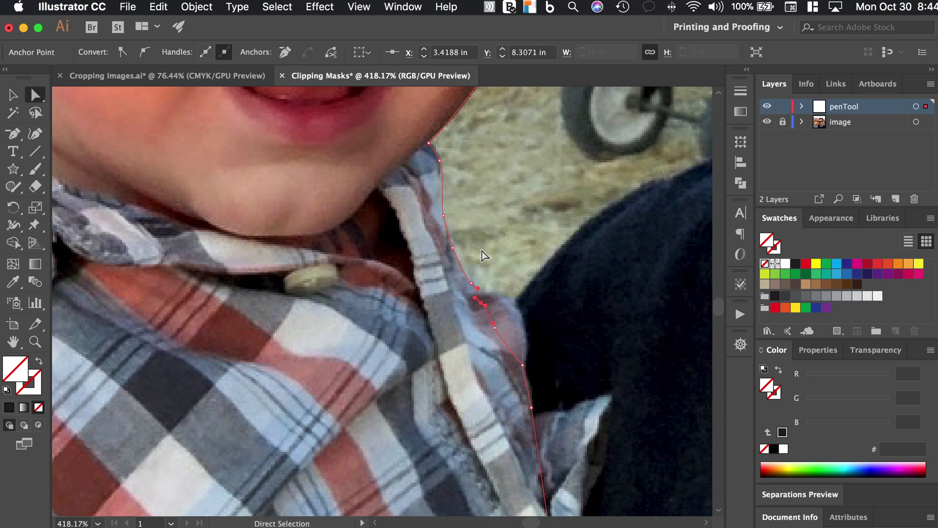
Bend the outline curve at the anchor near the collar so it follows the shirt edge
scroll(482, 251, up, 7)
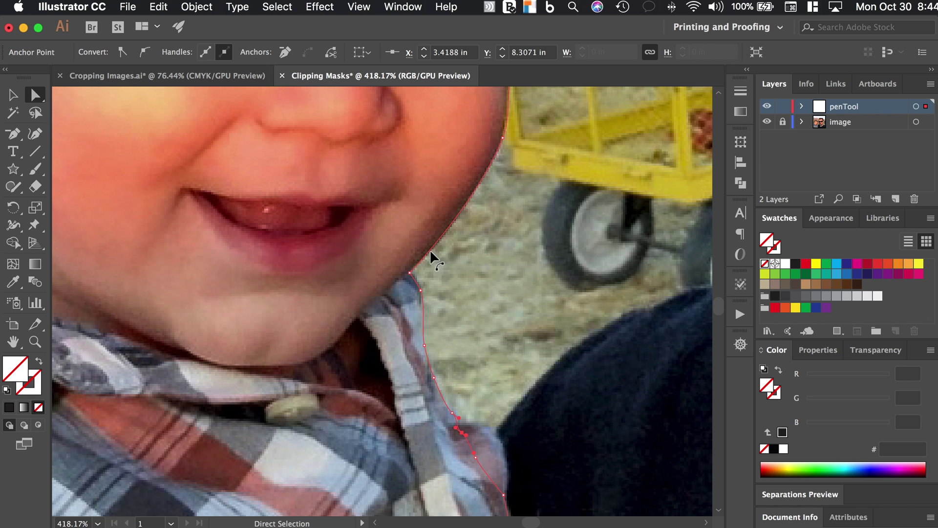
scroll(452, 228, up, 10)
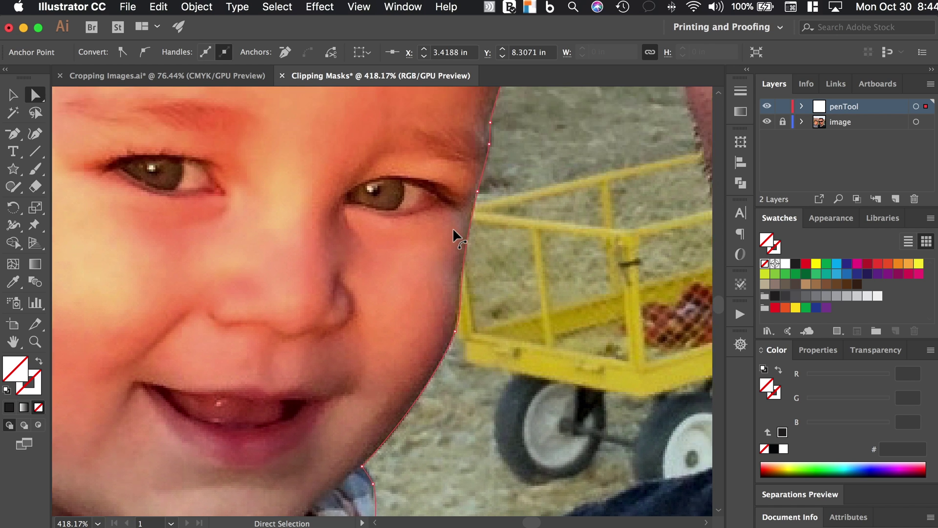
scroll(452, 228, down, 20)
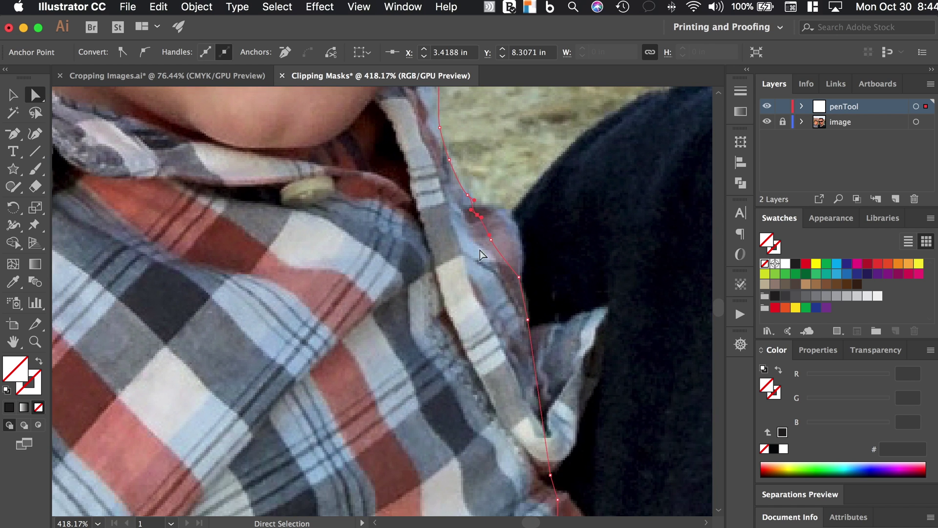
click(520, 278)
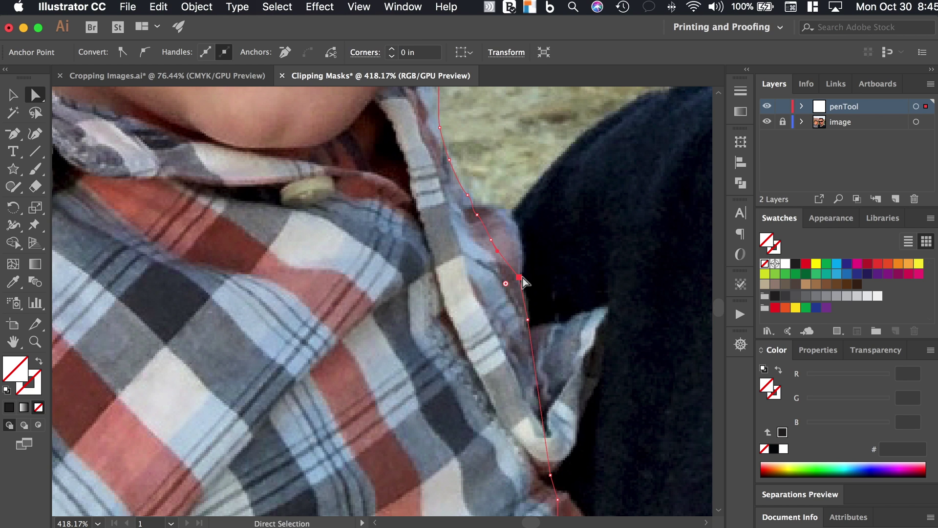
drag(519, 277, 498, 289)
scroll(555, 480, down, 10)
scroll(516, 477, down, 5)
key(p)
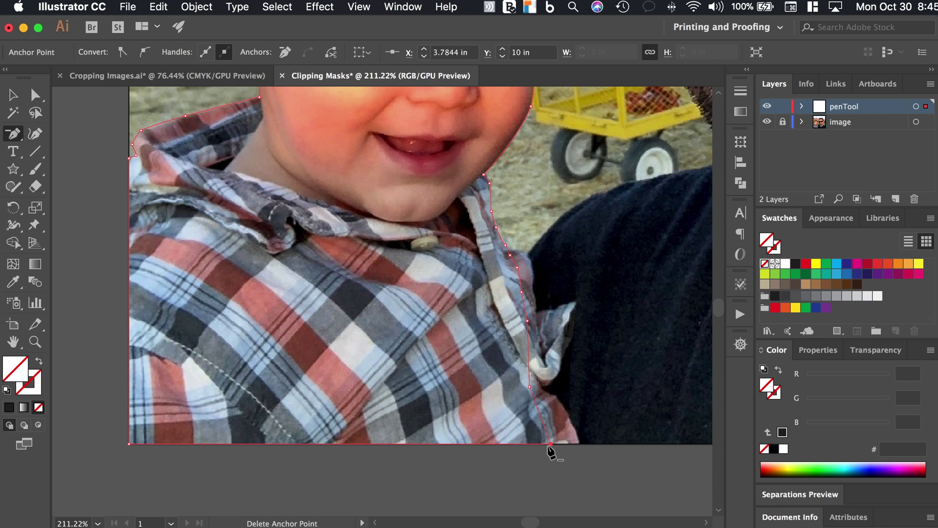
key(a)
scroll(528, 476, down, 5)
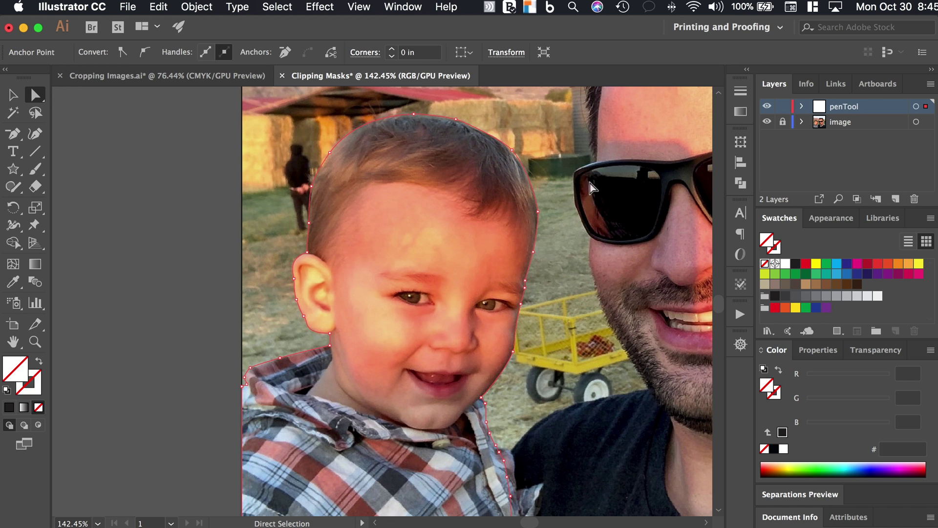
Unlock the image layer in the Layers panel
scroll(570, 213, down, 3)
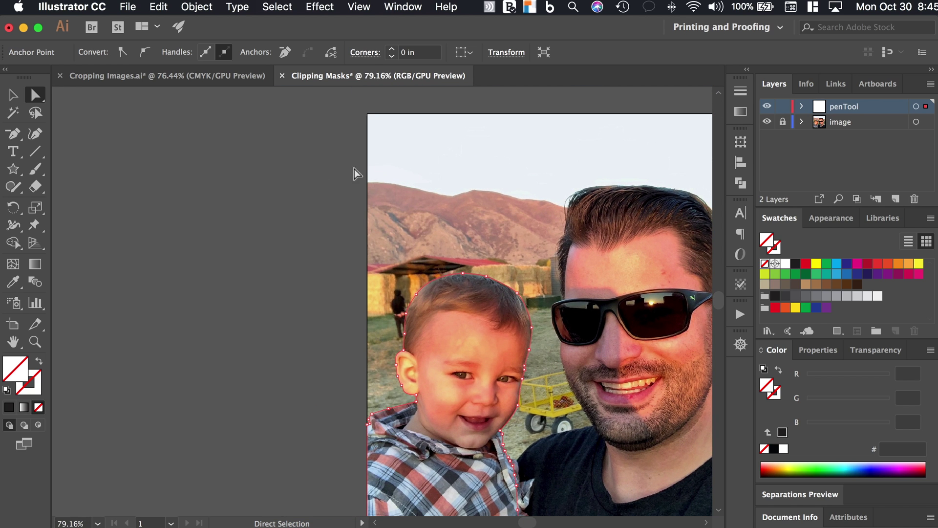
scroll(298, 198, right, 5)
scroll(297, 197, down, 1)
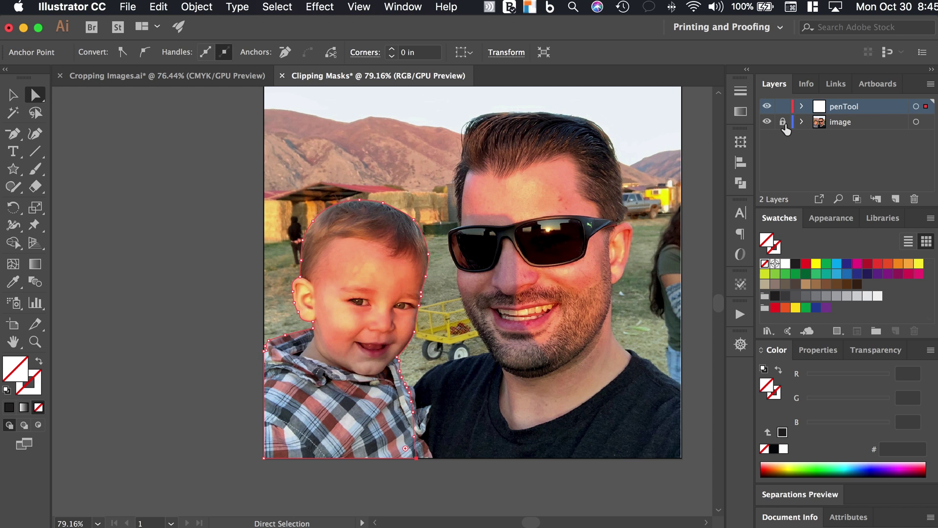
click(783, 123)
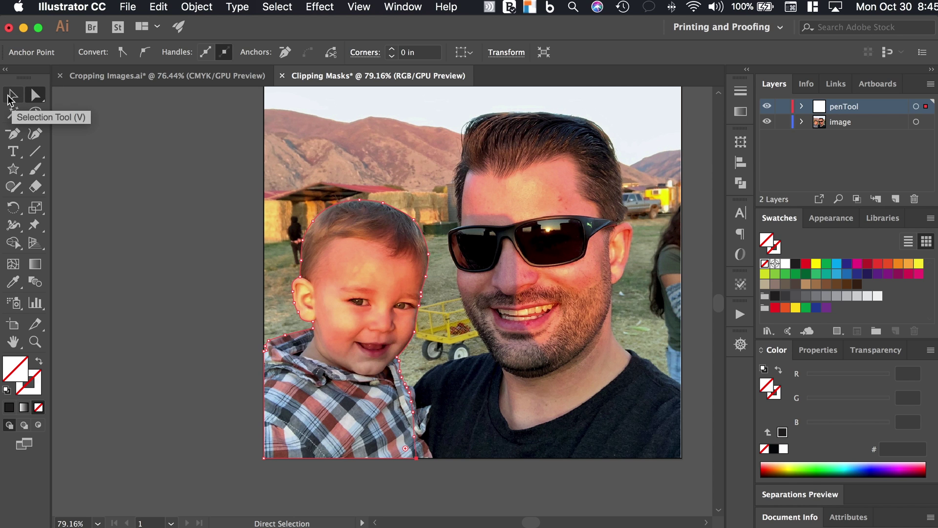
With the Selection Tool, marquee-select both the photo and the boy's outline
click(10, 98)
click(136, 164)
scroll(136, 164, up, 2)
scroll(135, 164, right, 2)
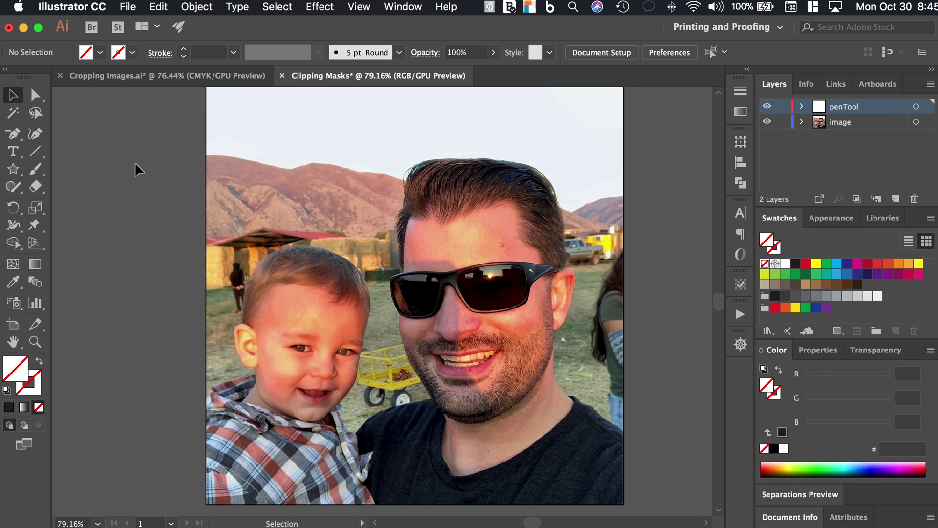
scroll(135, 164, down, 3)
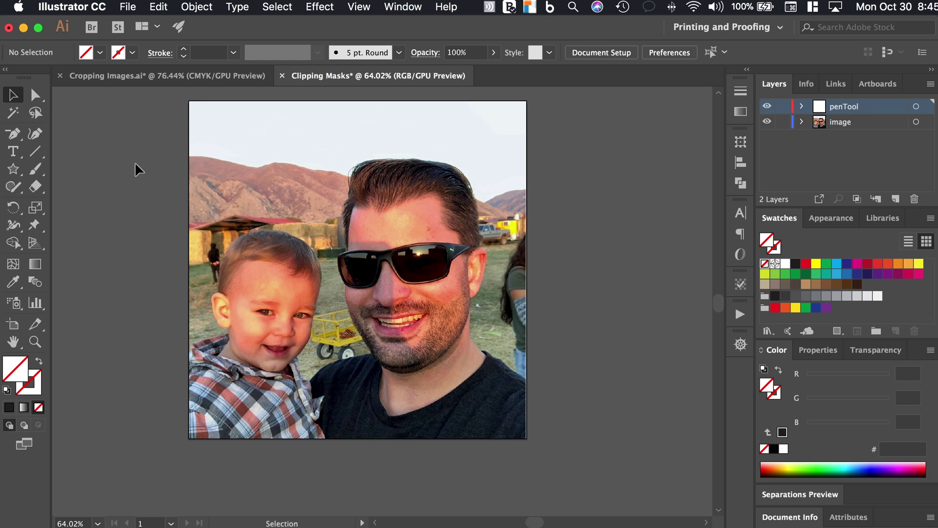
scroll(131, 105, up, 2)
scroll(132, 105, right, 2)
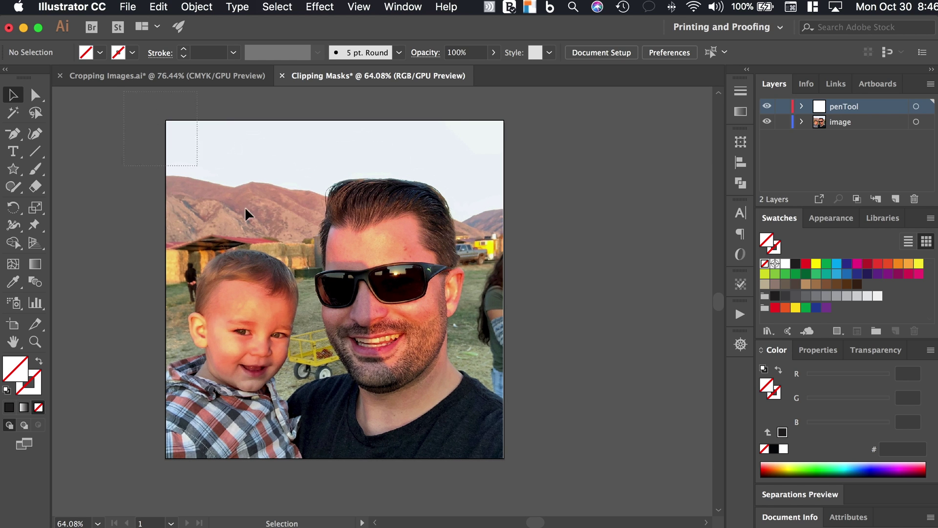
drag(245, 207, 505, 376)
drag(533, 489, 532, 488)
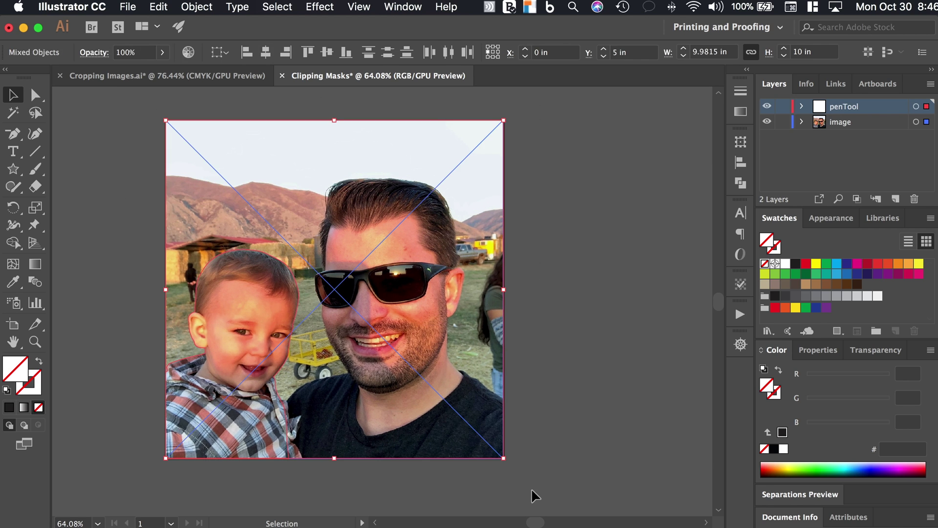
scroll(518, 462, left, 3)
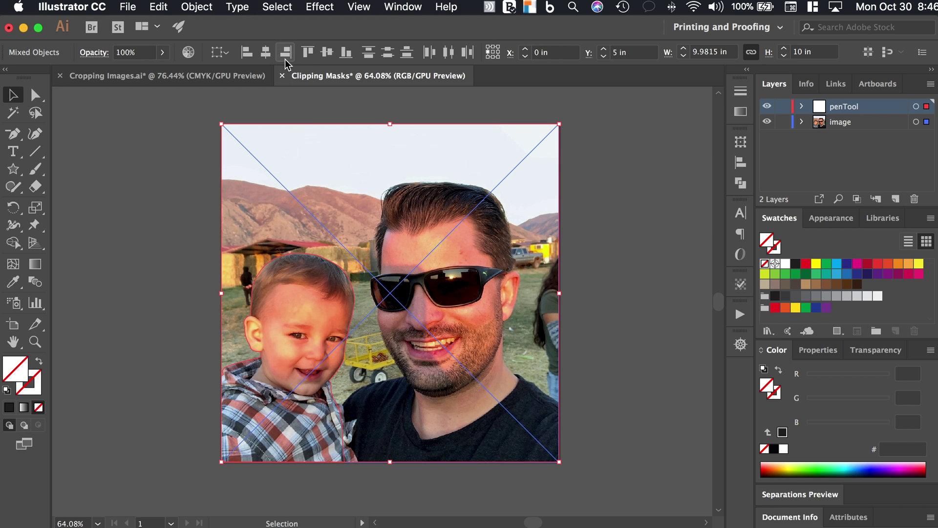
Apply Object > Clipping Mask > Make to the selection, then deselect the clip group
click(197, 6)
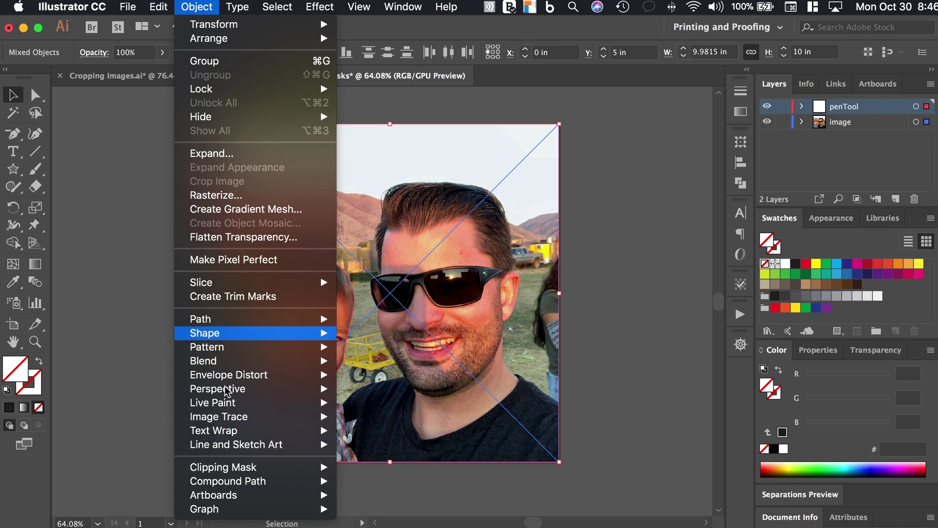
mouse_move(238, 470)
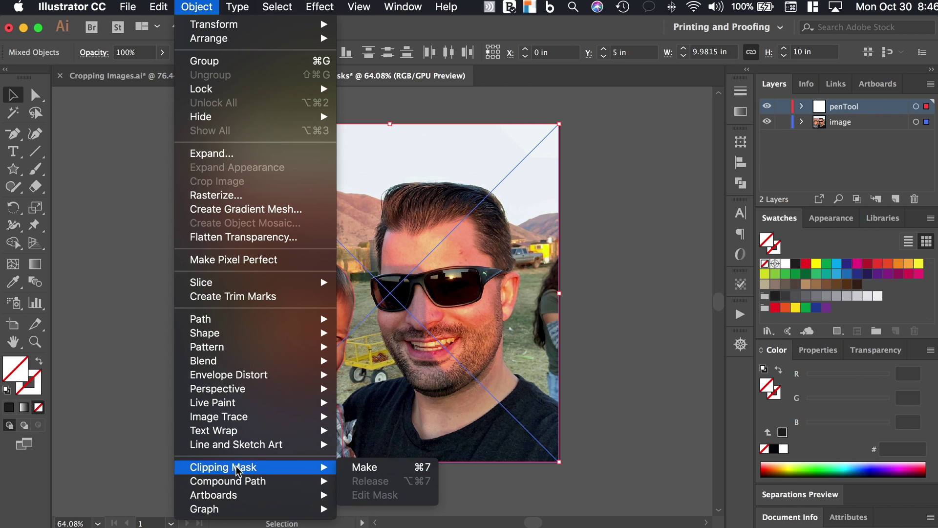
click(366, 467)
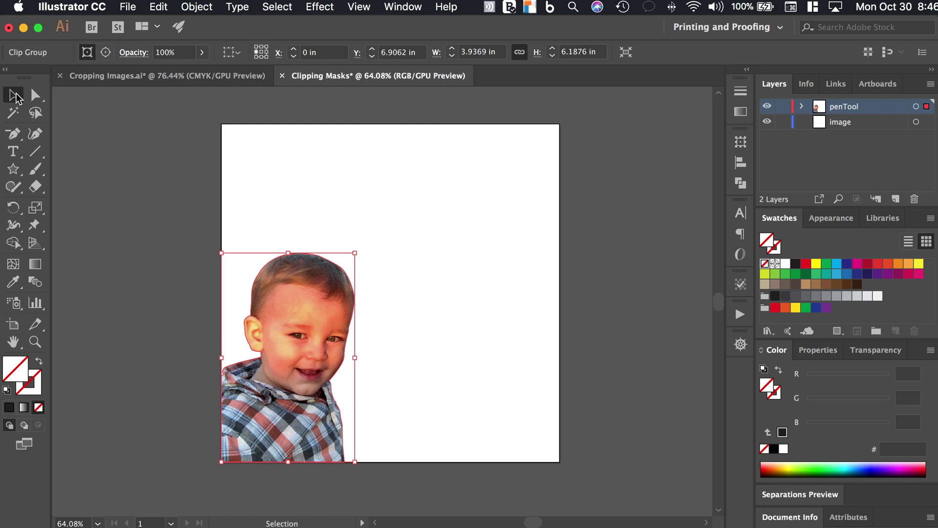
click(107, 182)
scroll(109, 183, up, 3)
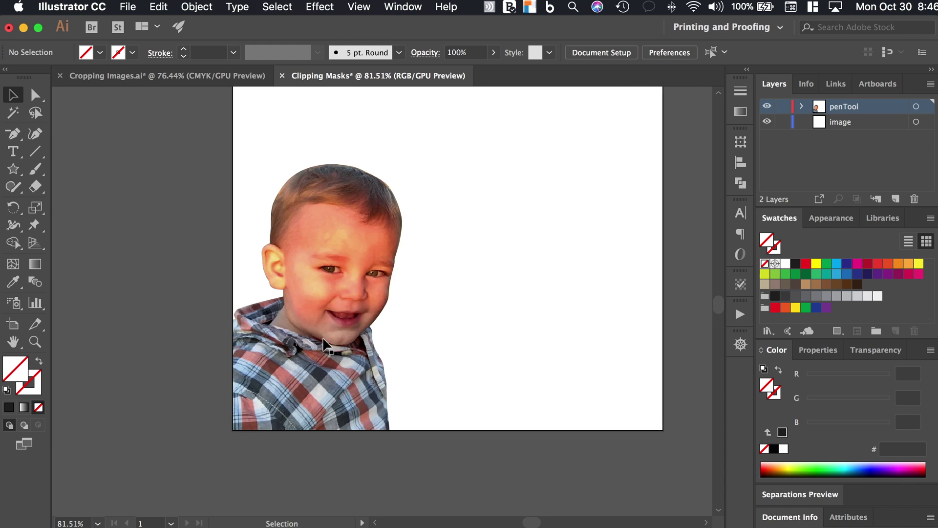
Select the clipped boy cut-out with the Selection Tool
scroll(323, 338, up, 3)
scroll(323, 339, right, 2)
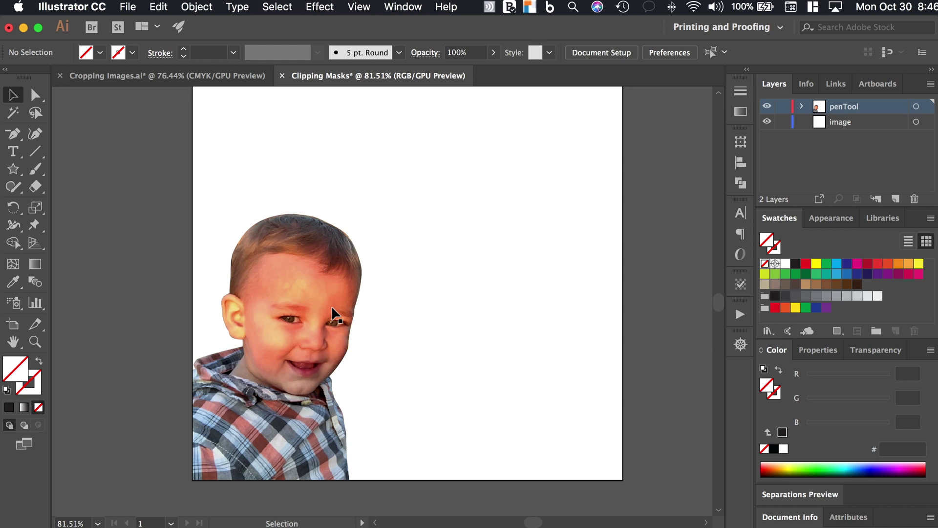
click(360, 295)
Double-click through the clip group into its <Clipping Path>, exit once, then re-enter it
double_click(359, 295)
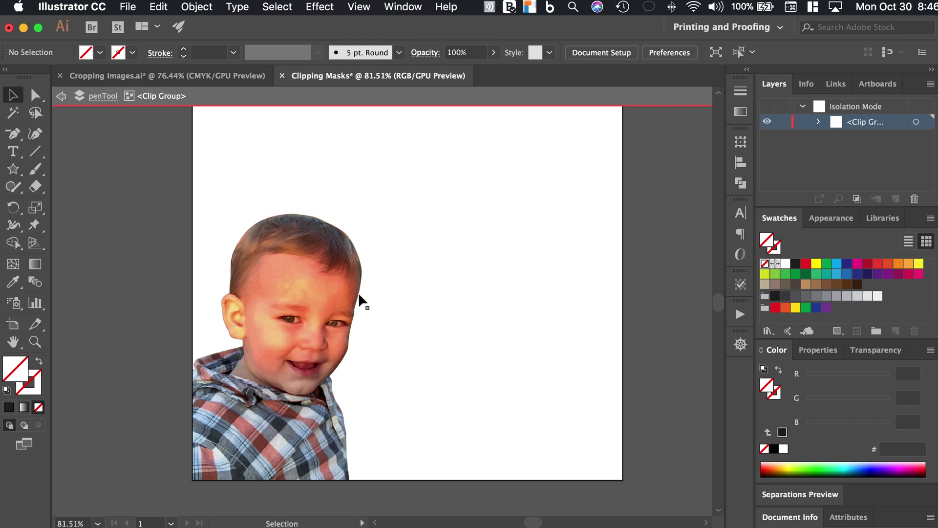
double_click(359, 294)
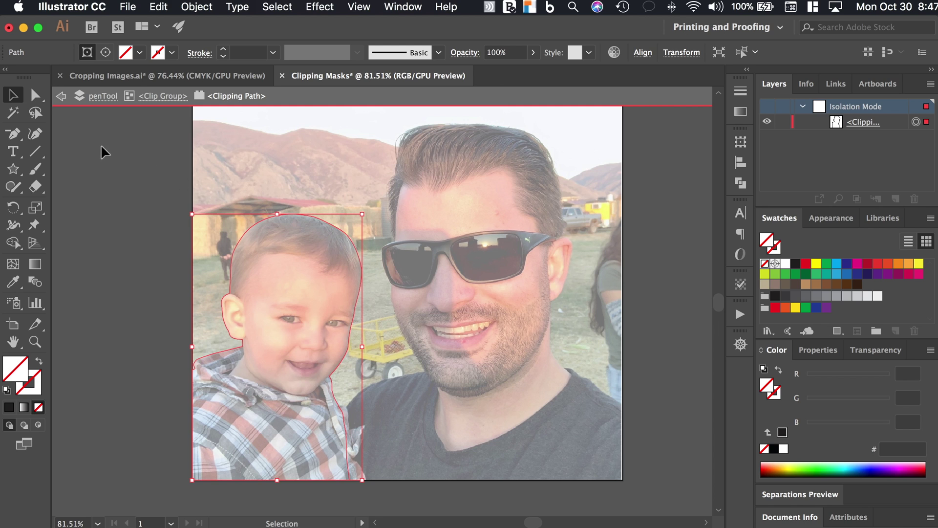
double_click(336, 132)
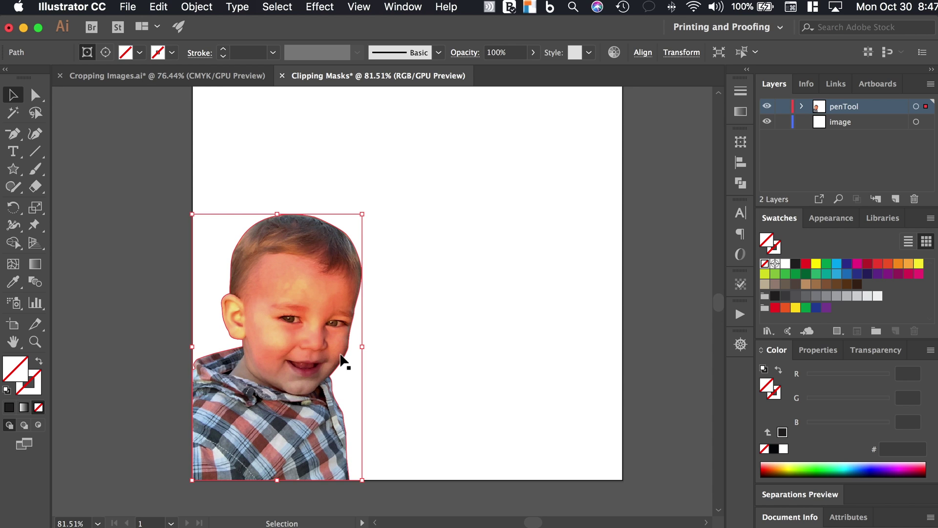
double_click(343, 363)
double_click(343, 364)
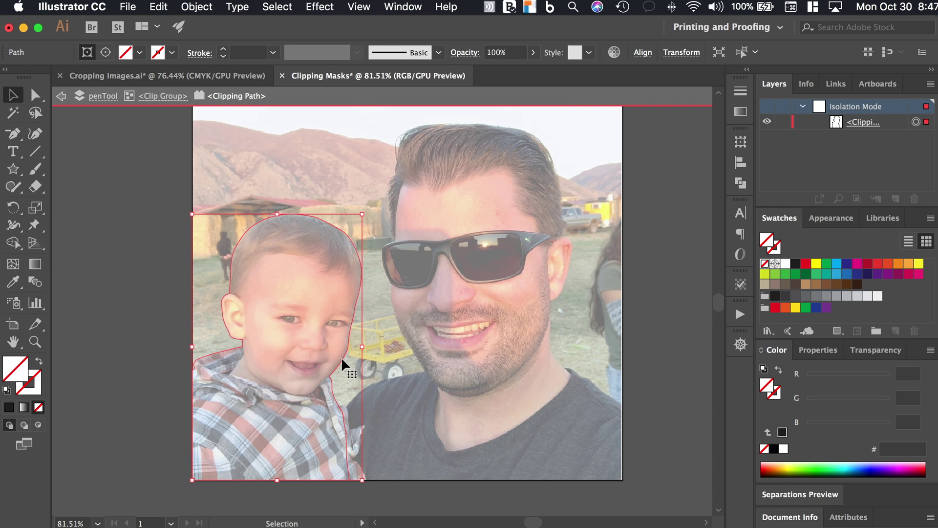
Drag the boy's cheek anchor outward toward the man and preview the stretched cut-out
key(a)
click(347, 345)
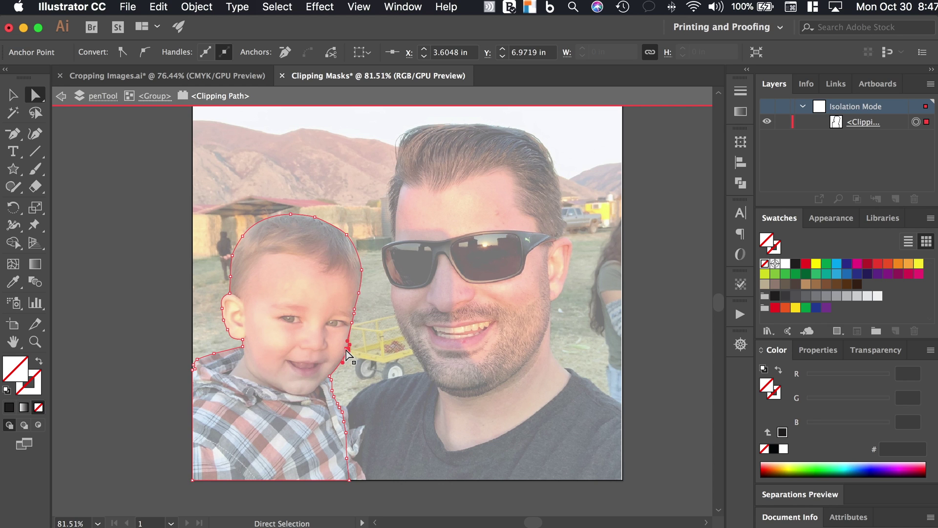
drag(346, 358, 406, 385)
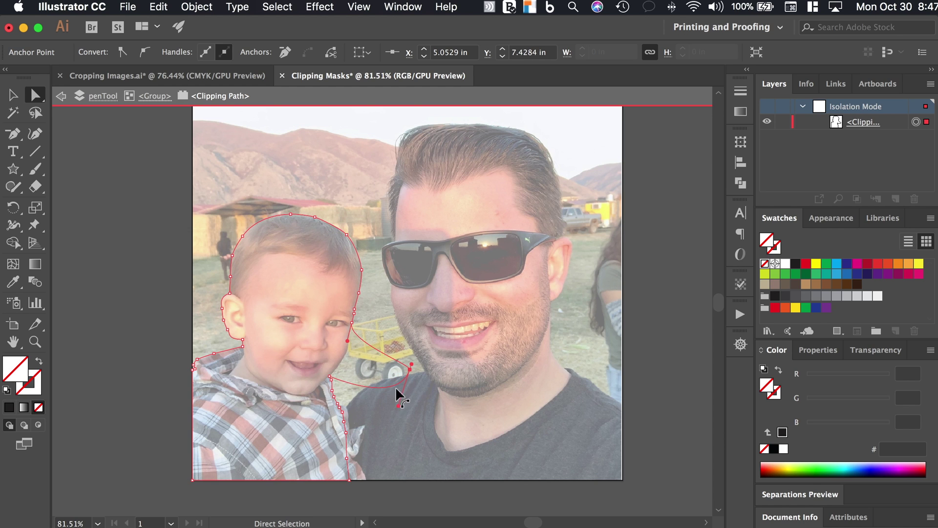
key(Escape)
Undo the outline stretch, exit Isolation Mode, and clear the selection
click(389, 364)
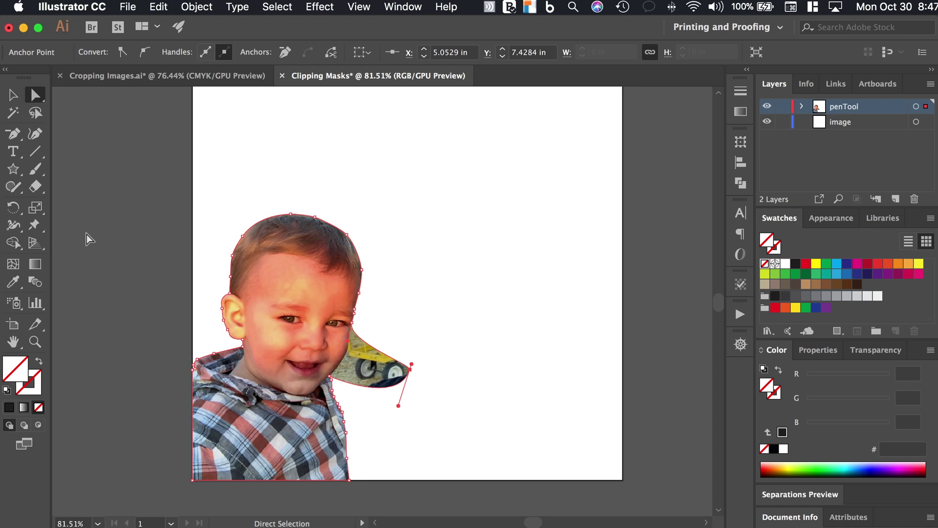
key(super+z)
key(super+z)
key(super+z)
key(super+z)
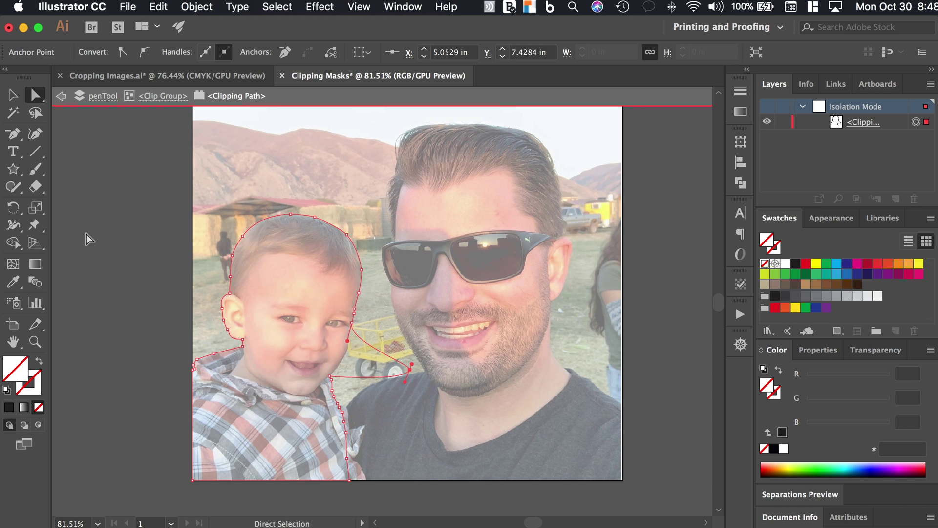
double_click(82, 230)
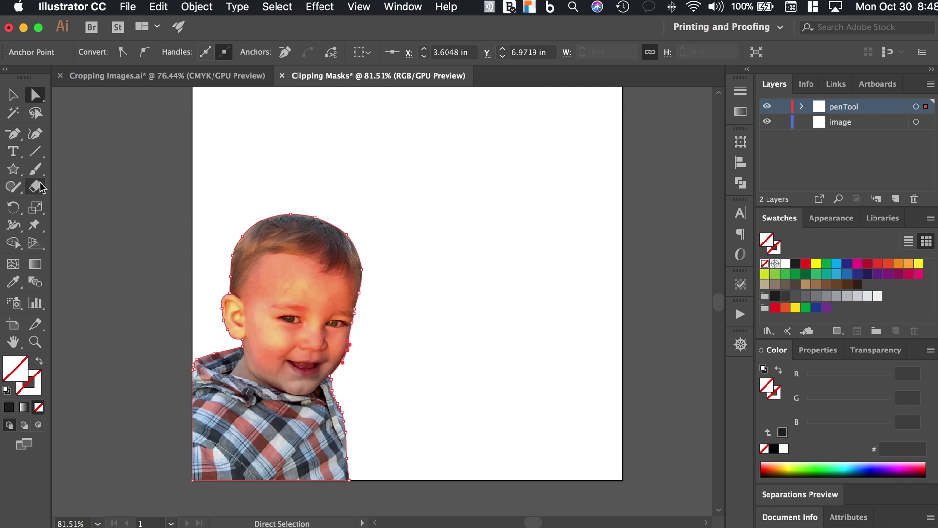
click(105, 193)
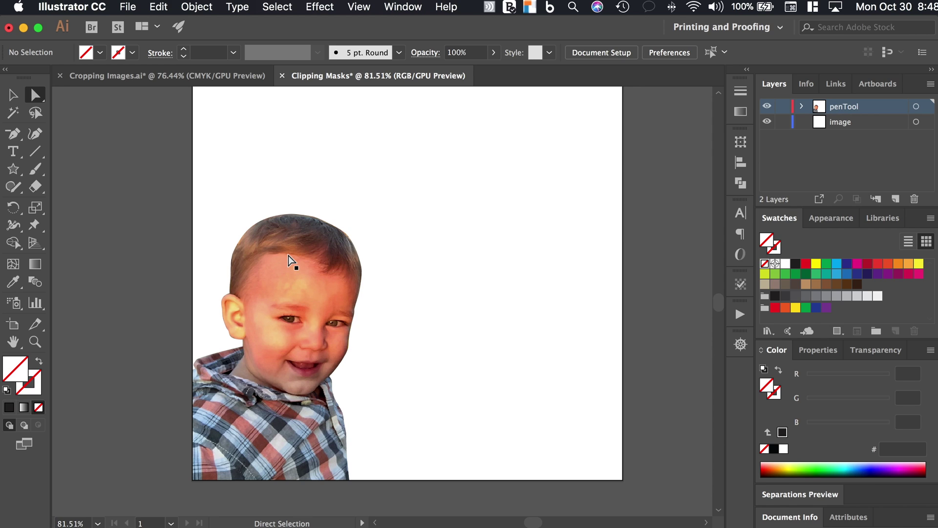